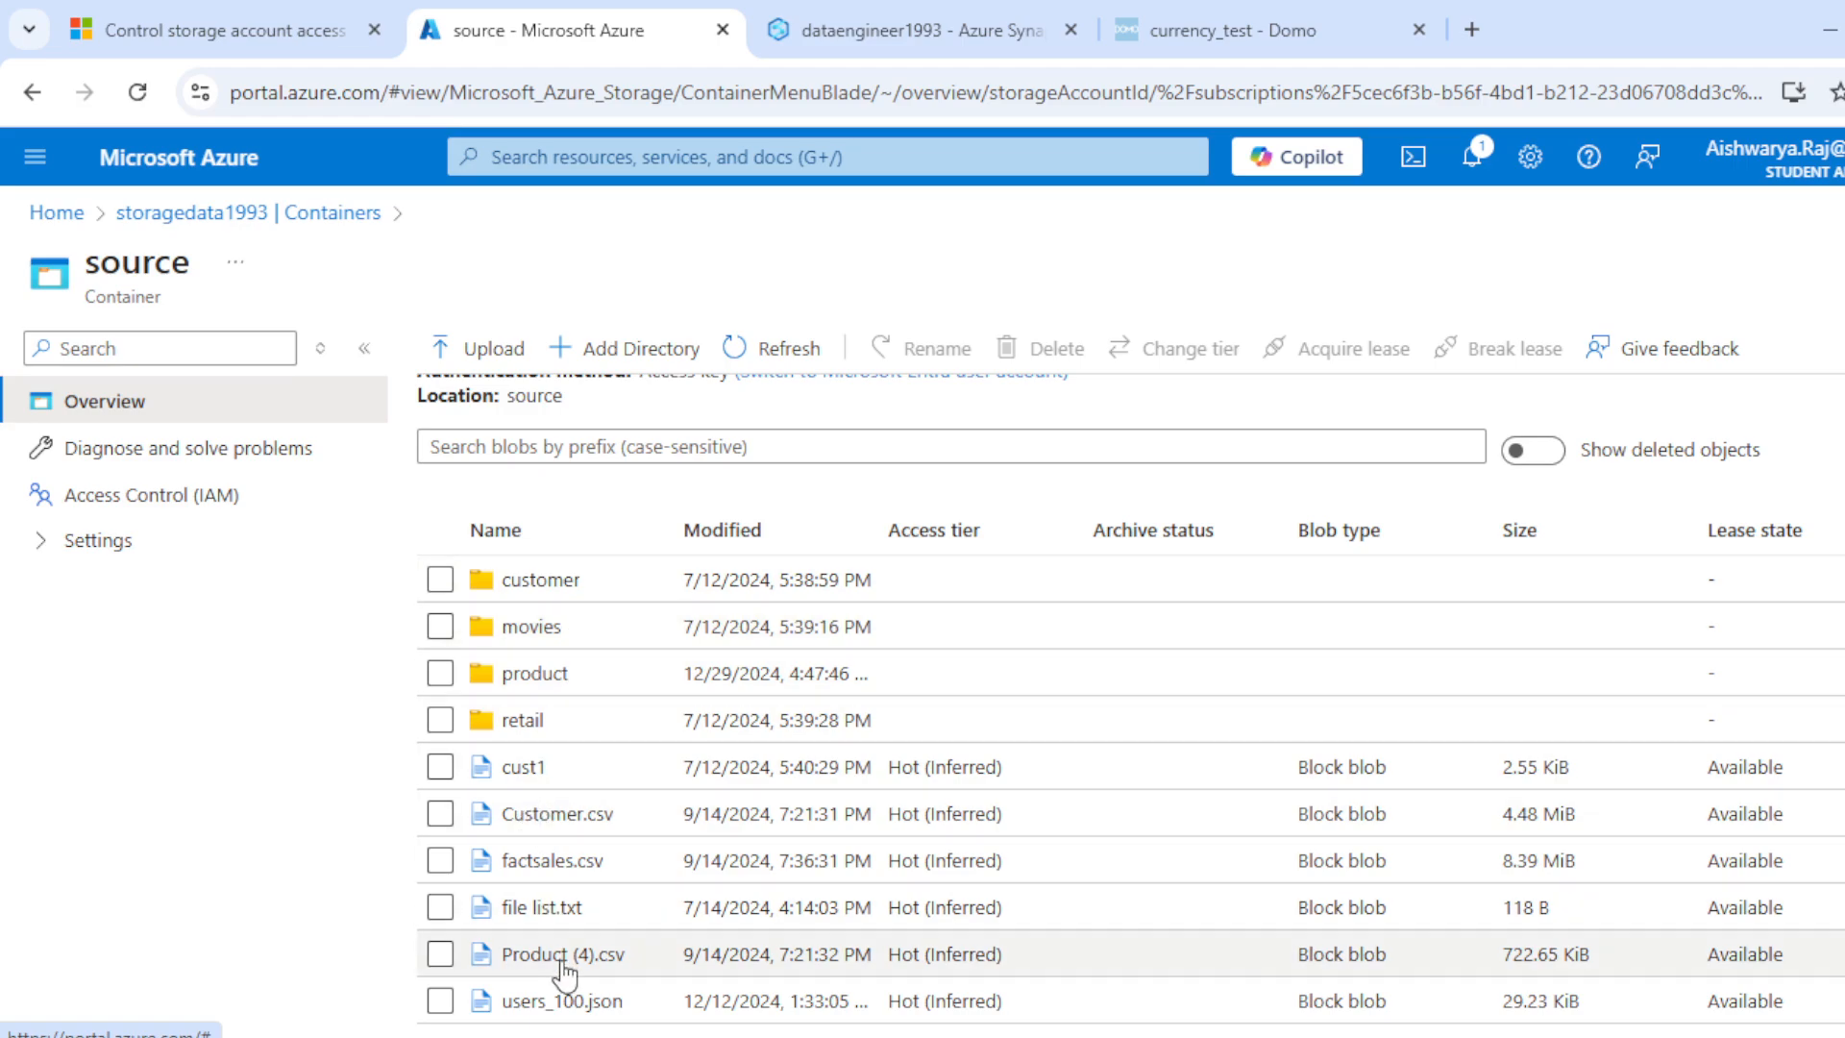
Step: View the retail folder's contents in the source container and open Access Control (IAM) for the storagedata1993 account
click(521, 721)
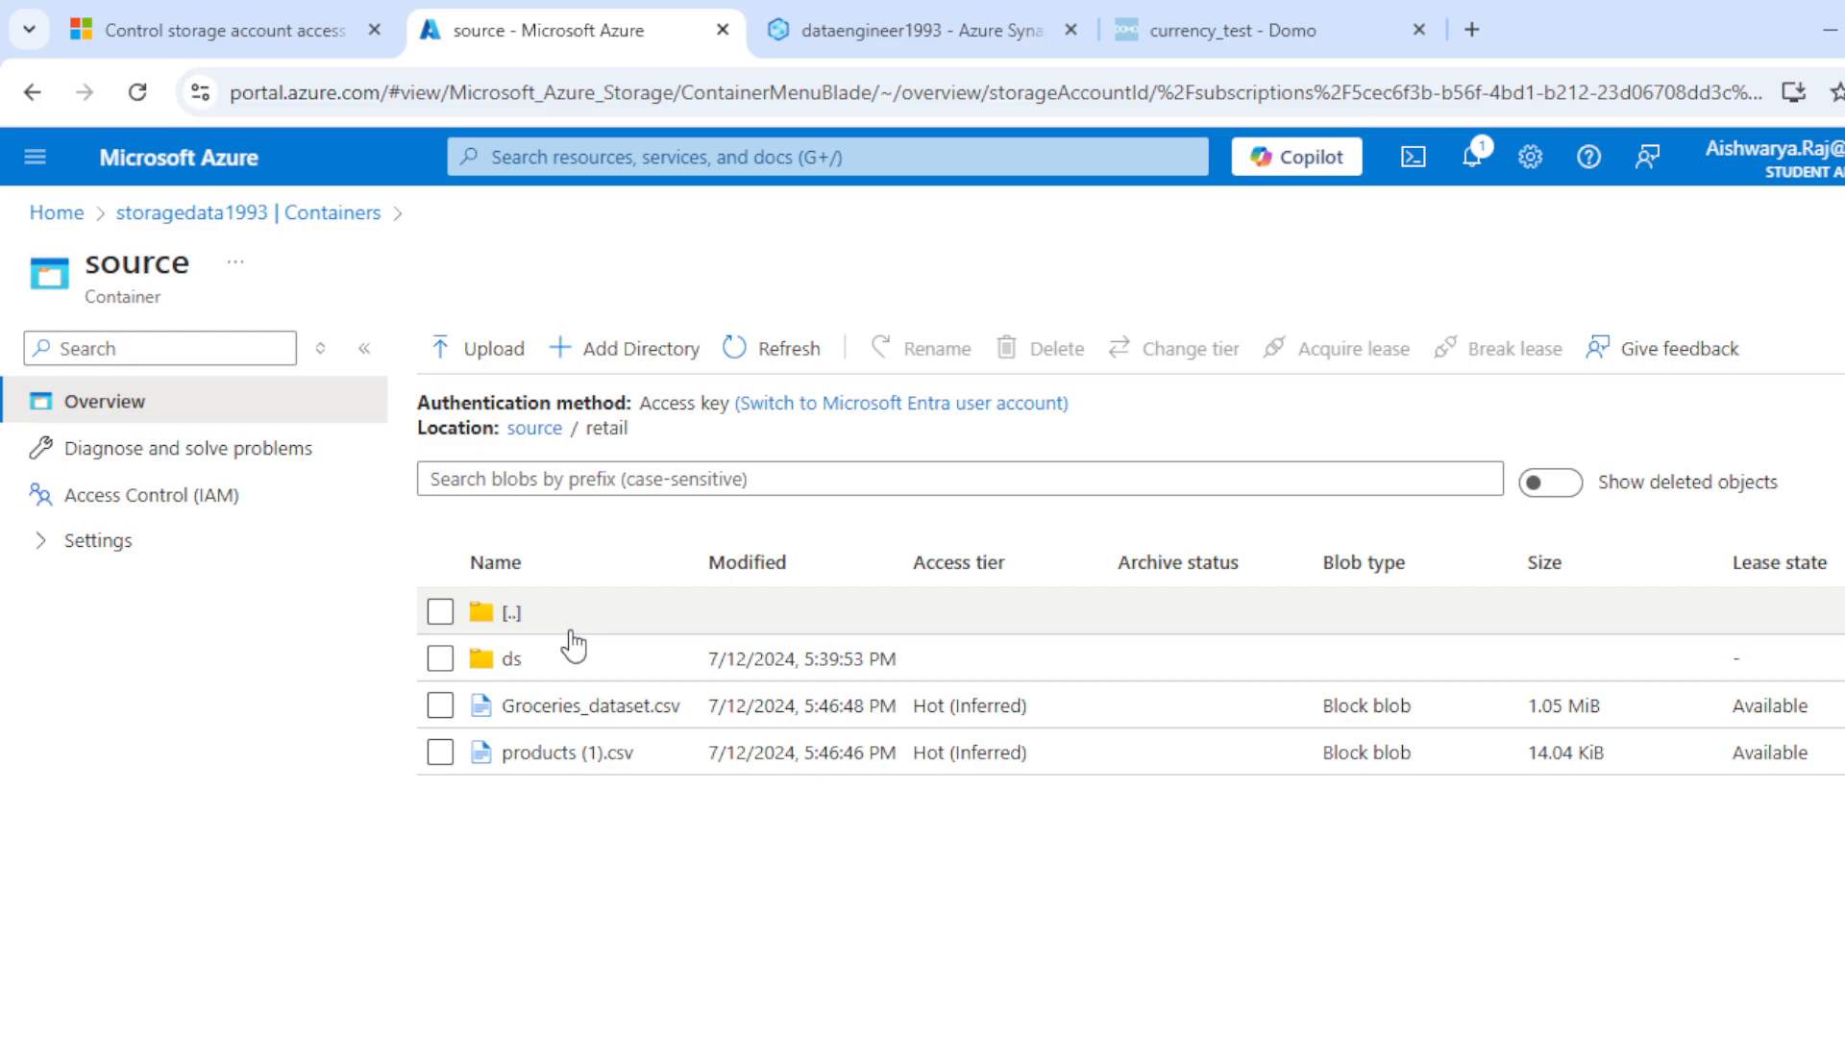
click(143, 216)
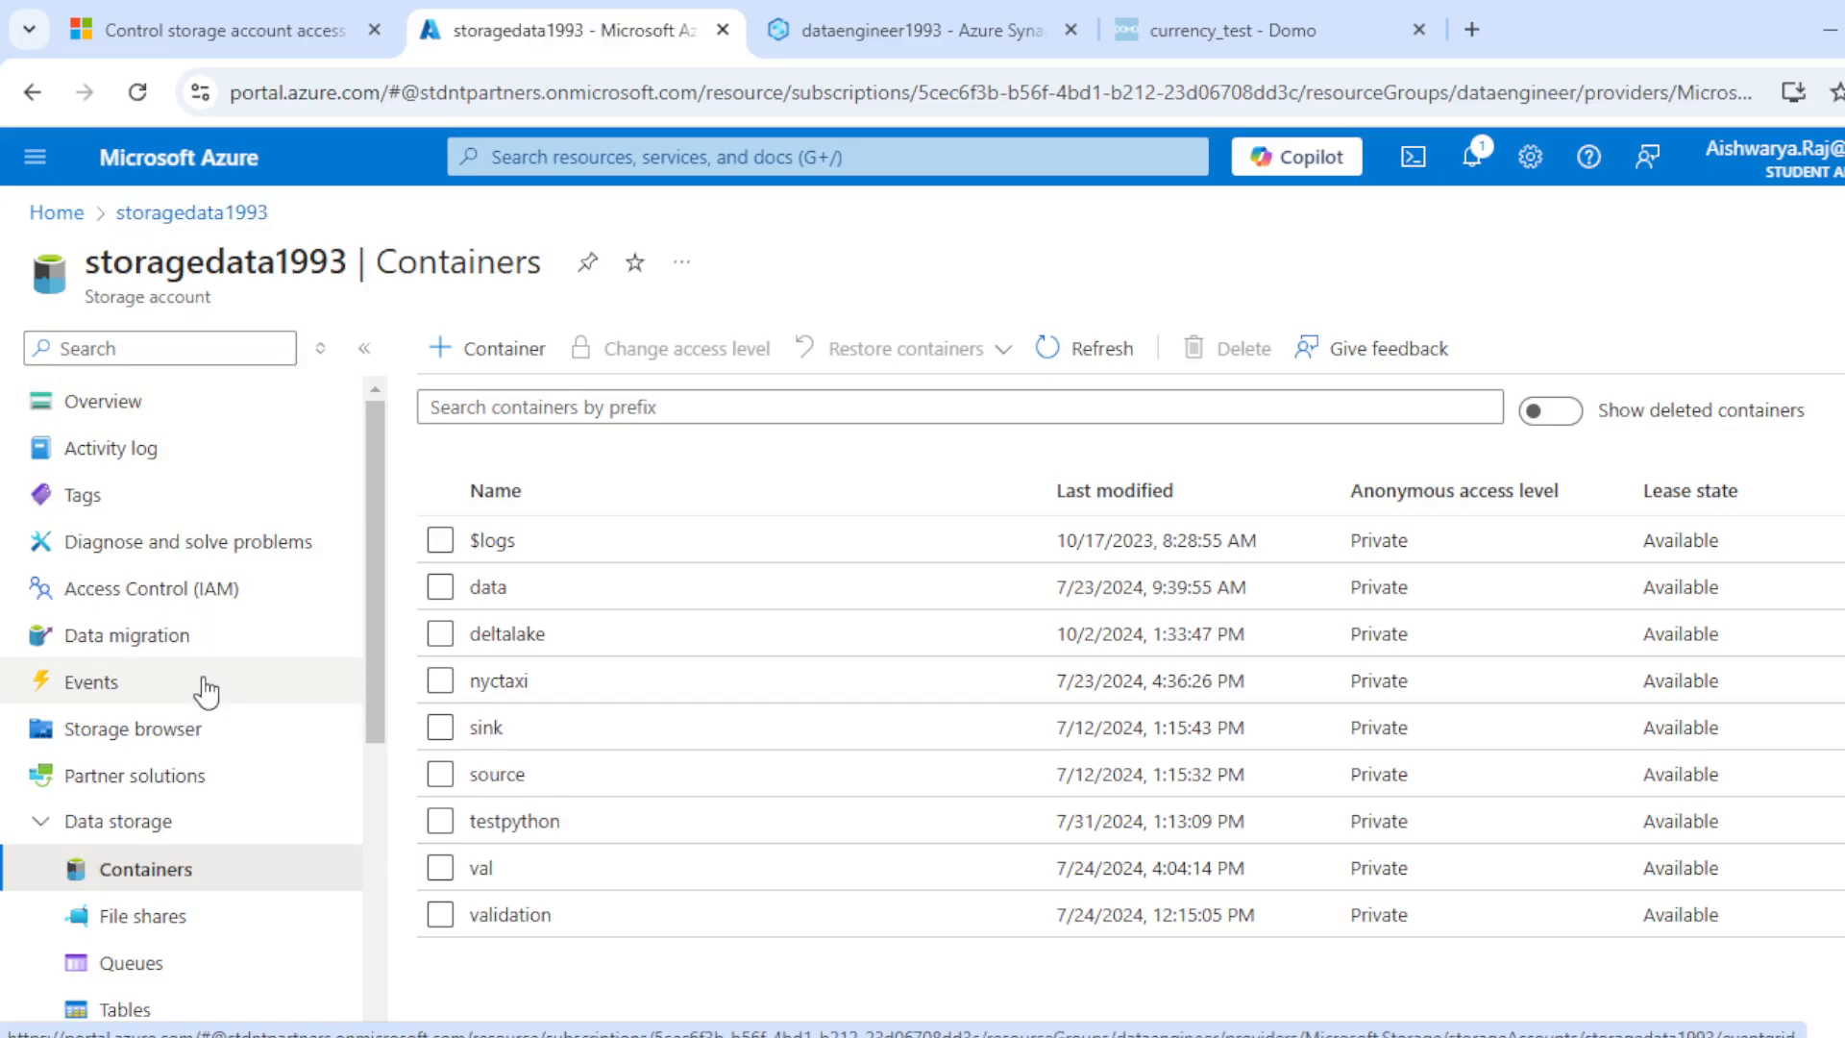
click(117, 593)
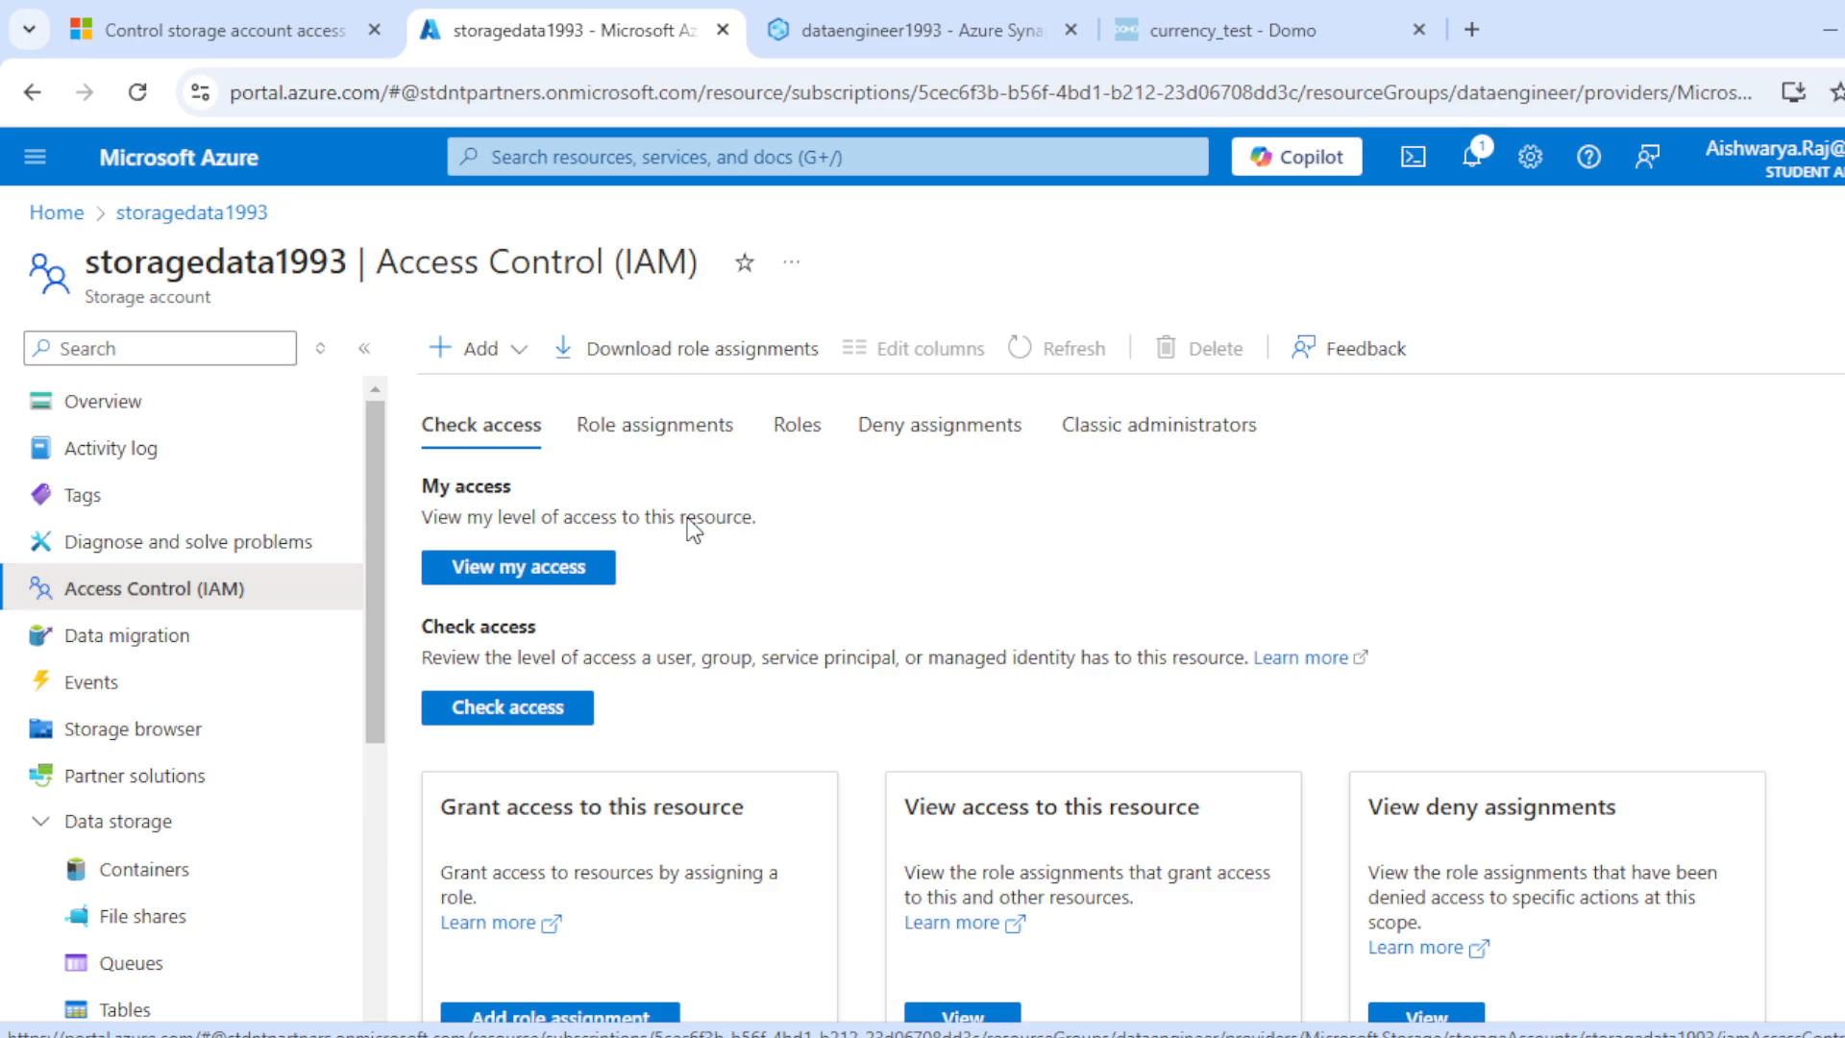
scroll(723, 577, down, 4)
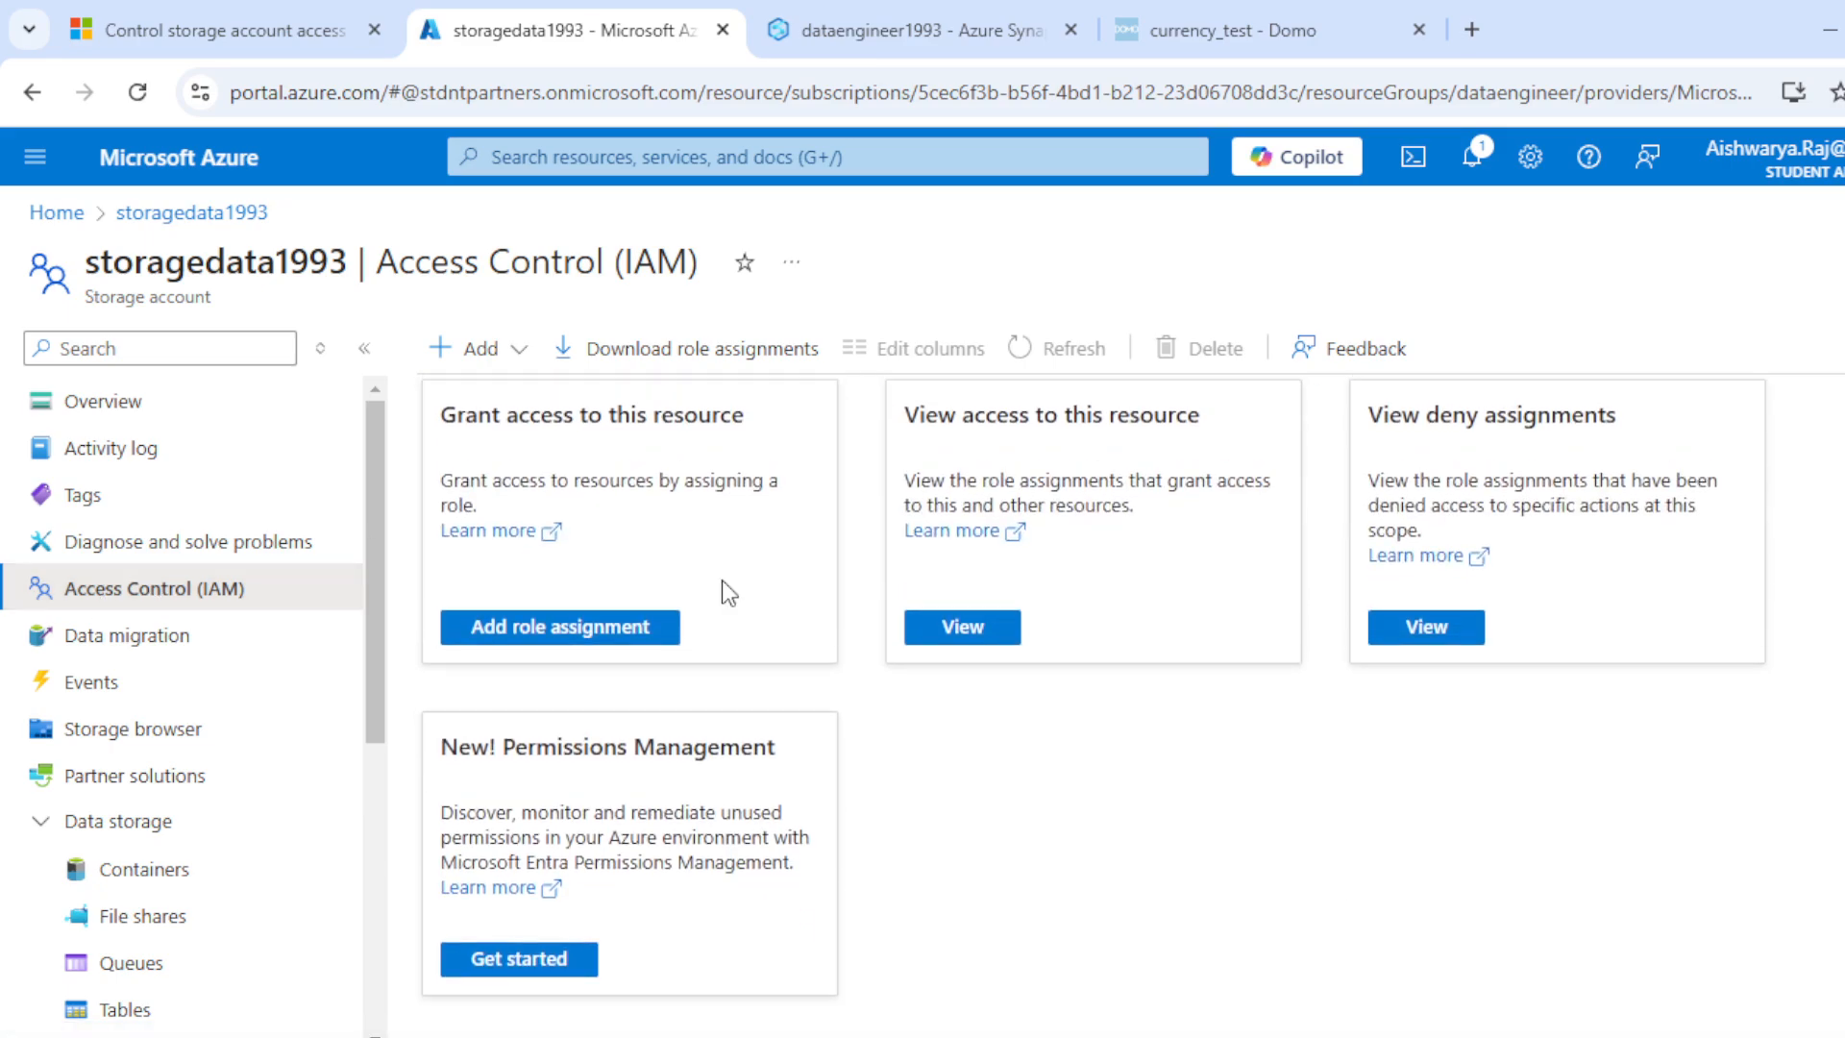
scroll(722, 581, up, 4)
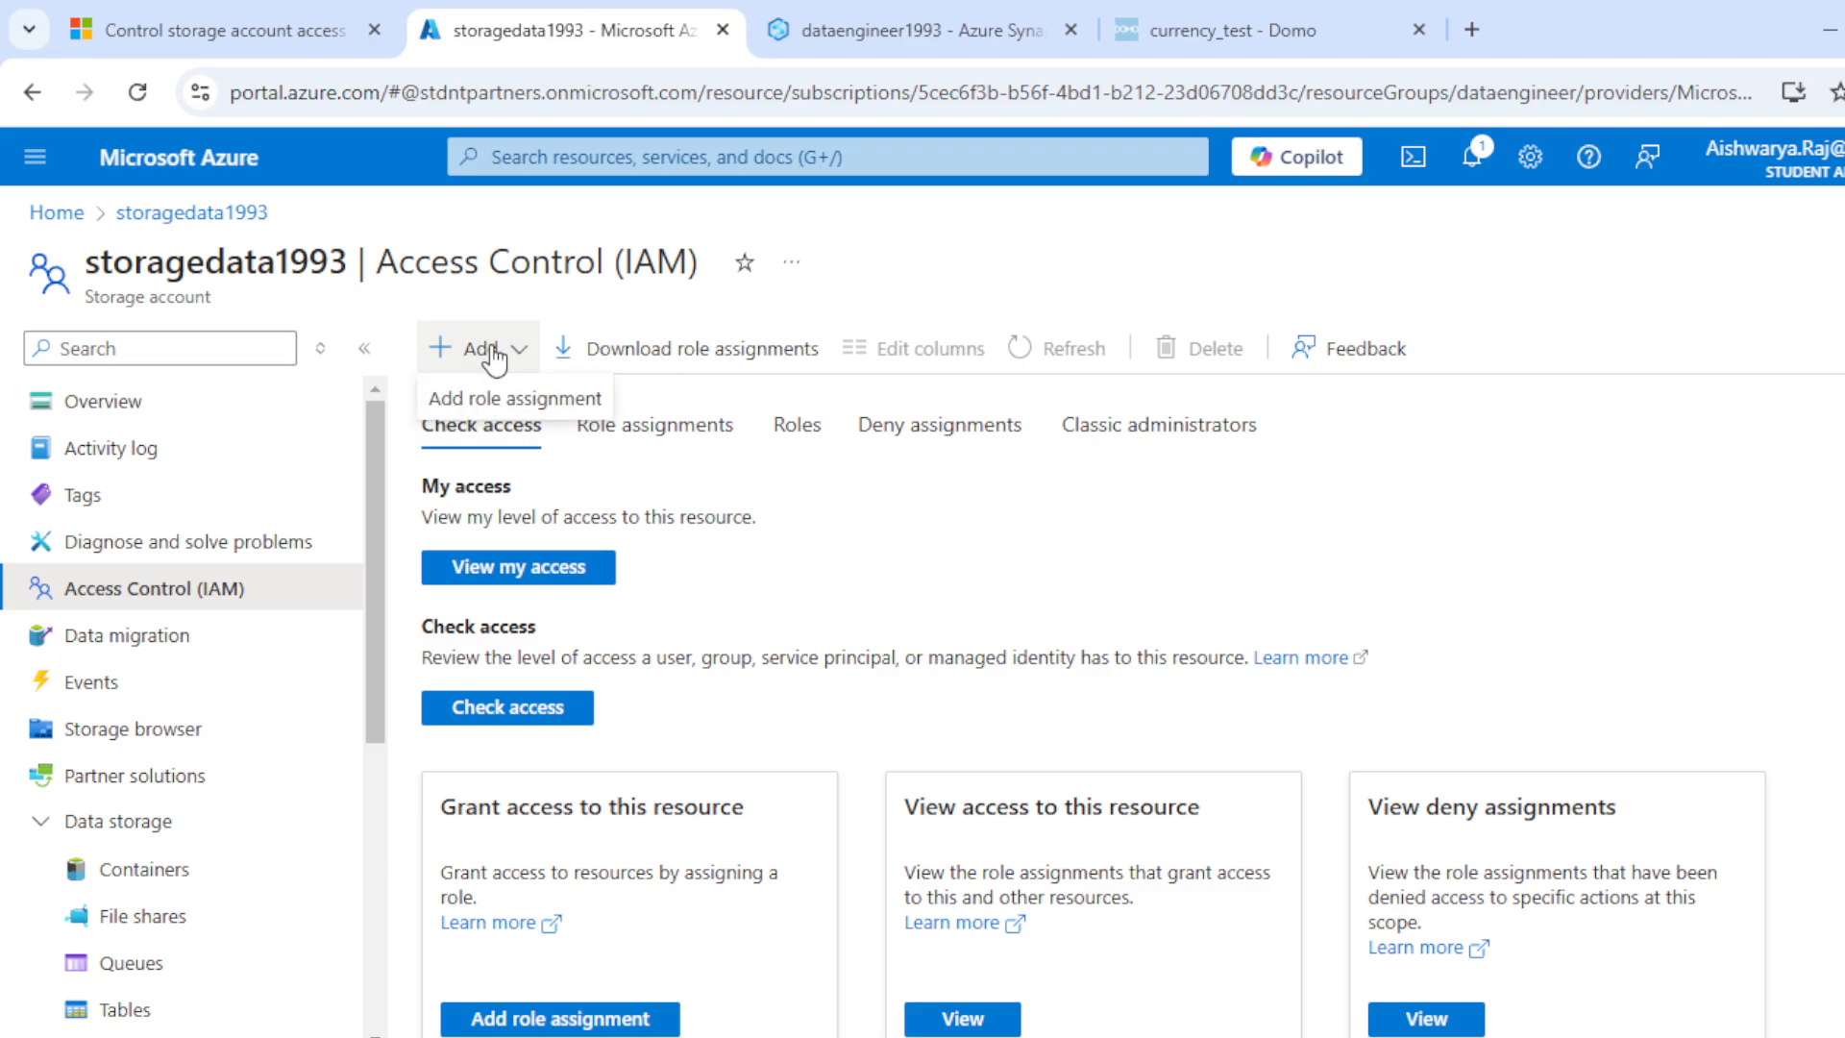
Step: Start a role assignment on the storage account and choose the Storage Blob Data Owner role
click(505, 398)
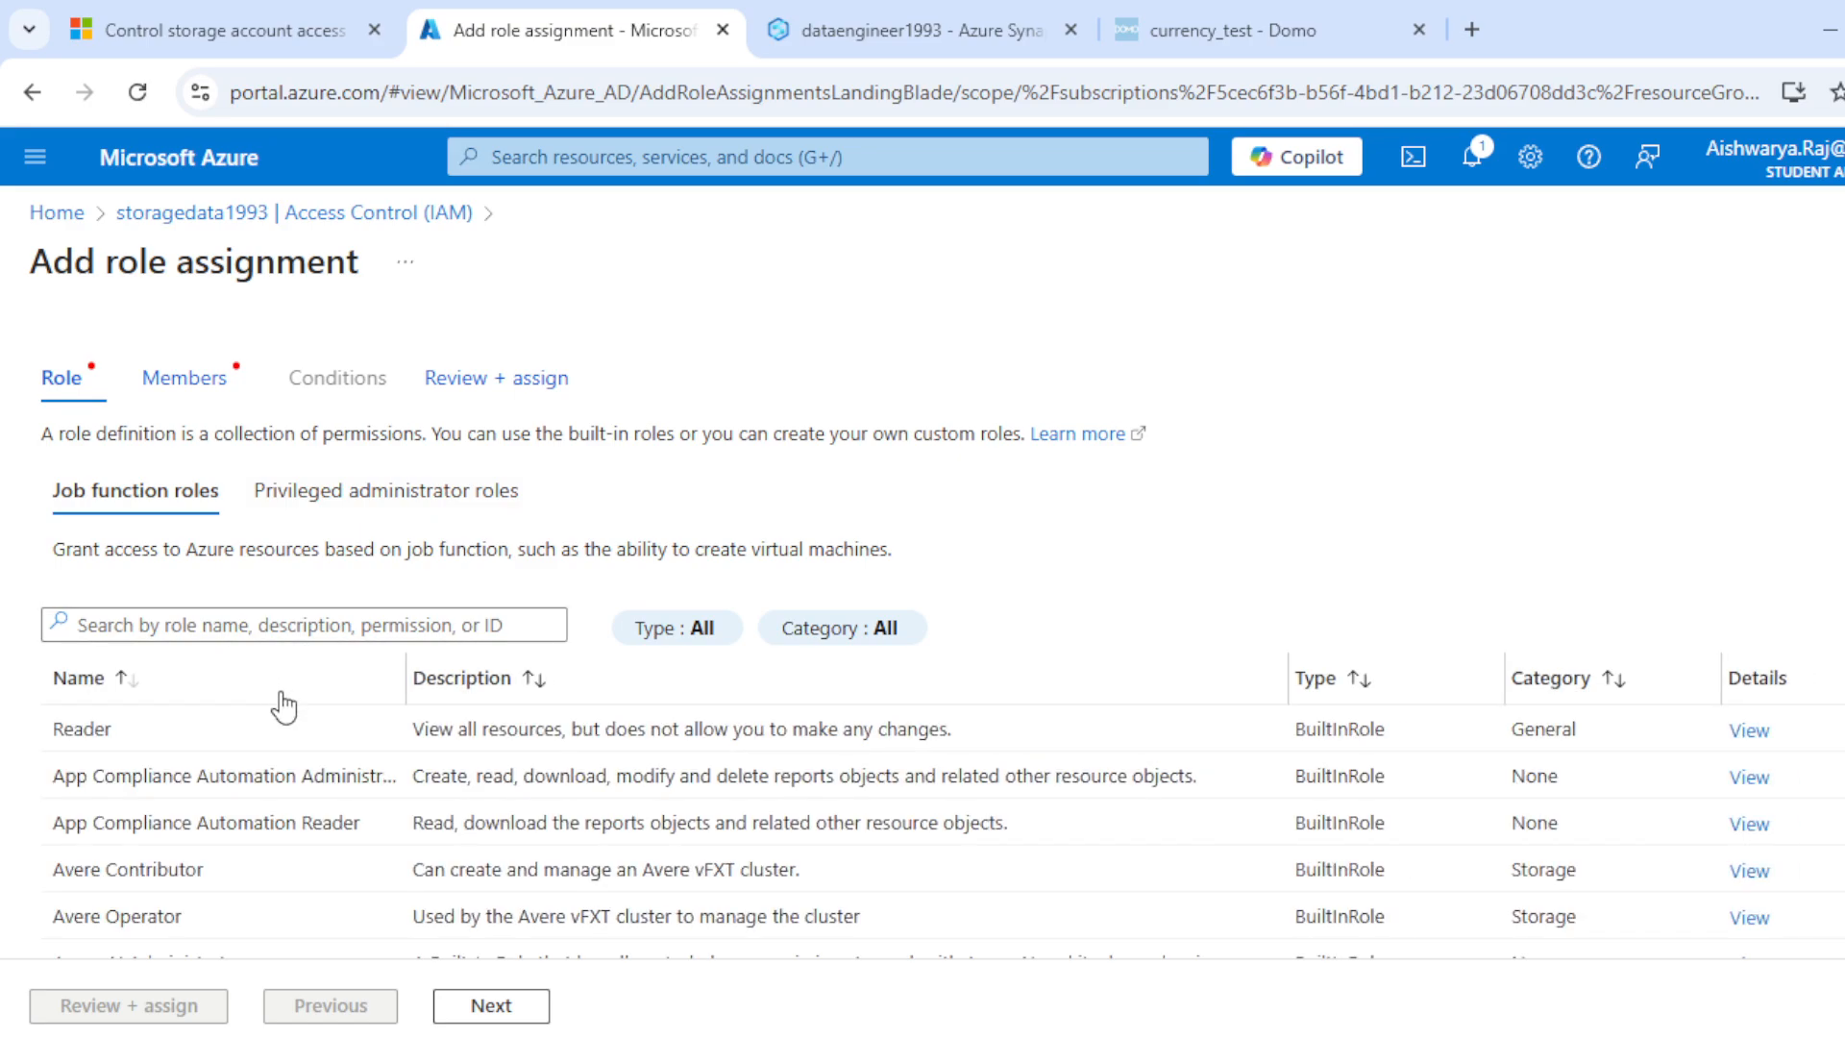
scroll(281, 769, down, 5)
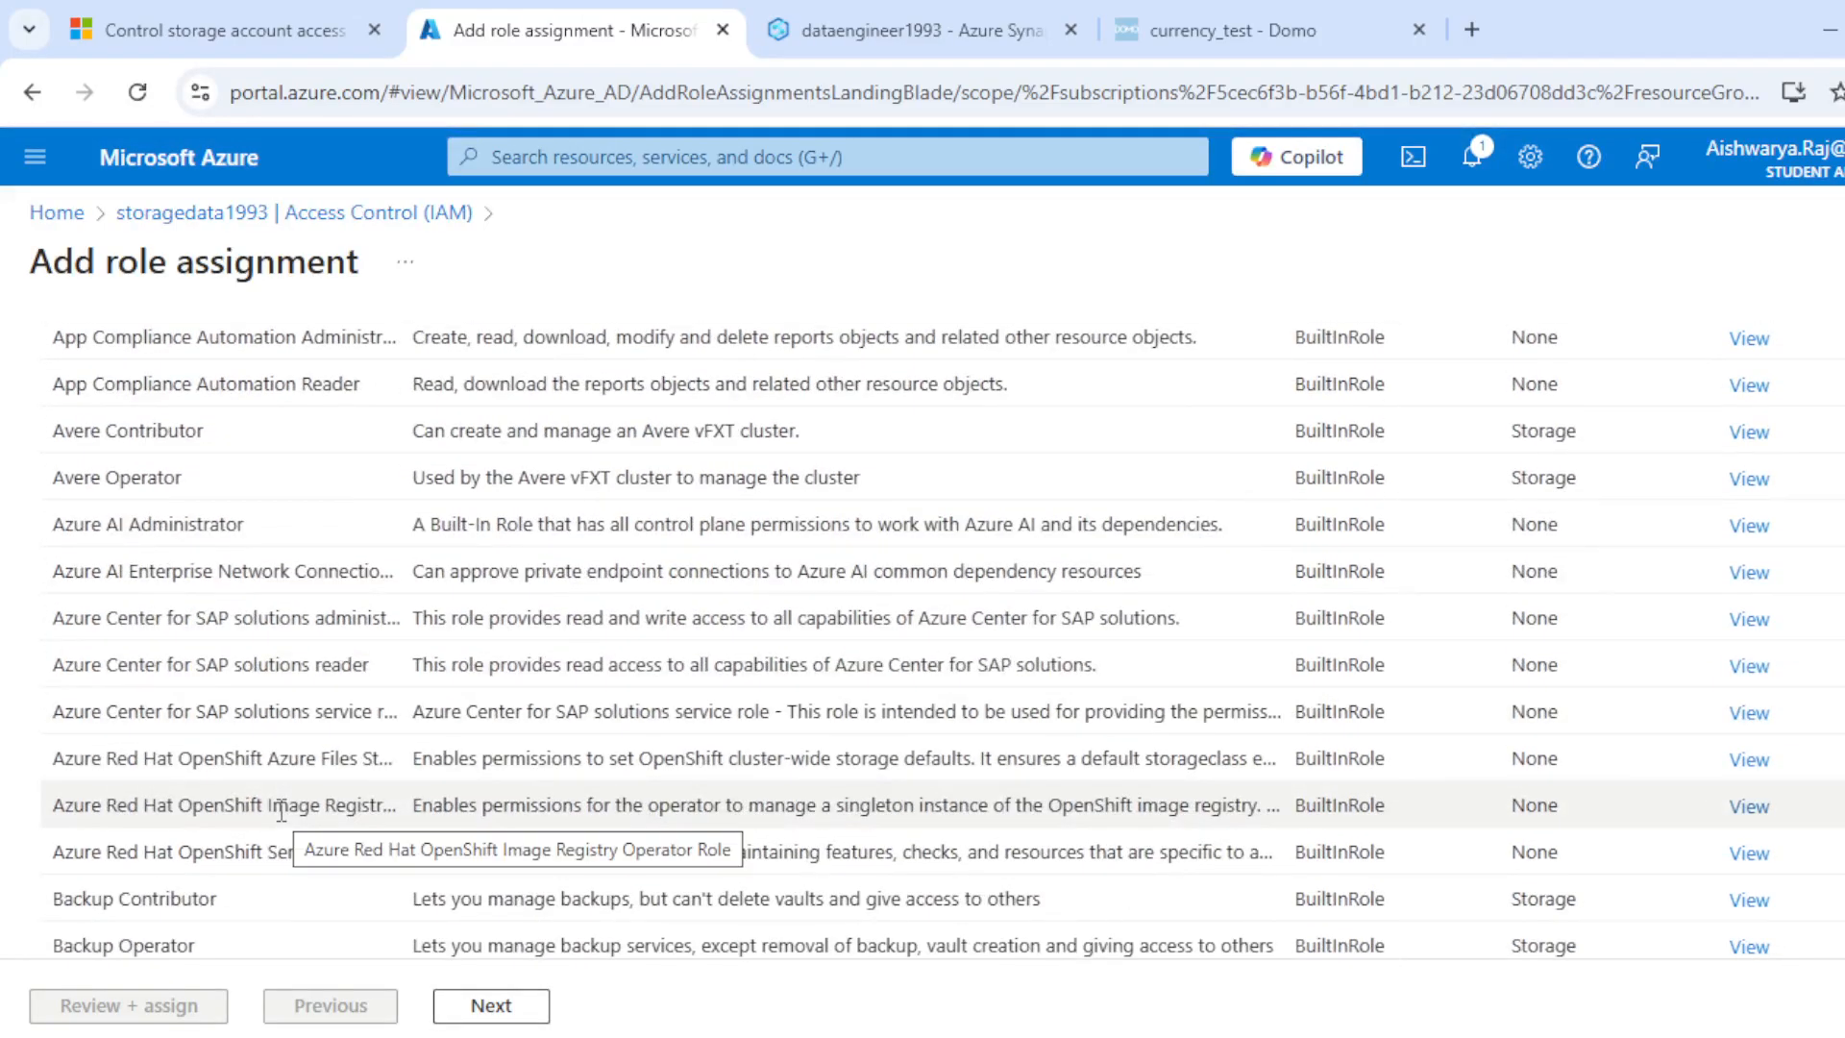
scroll(279, 810, down, 10)
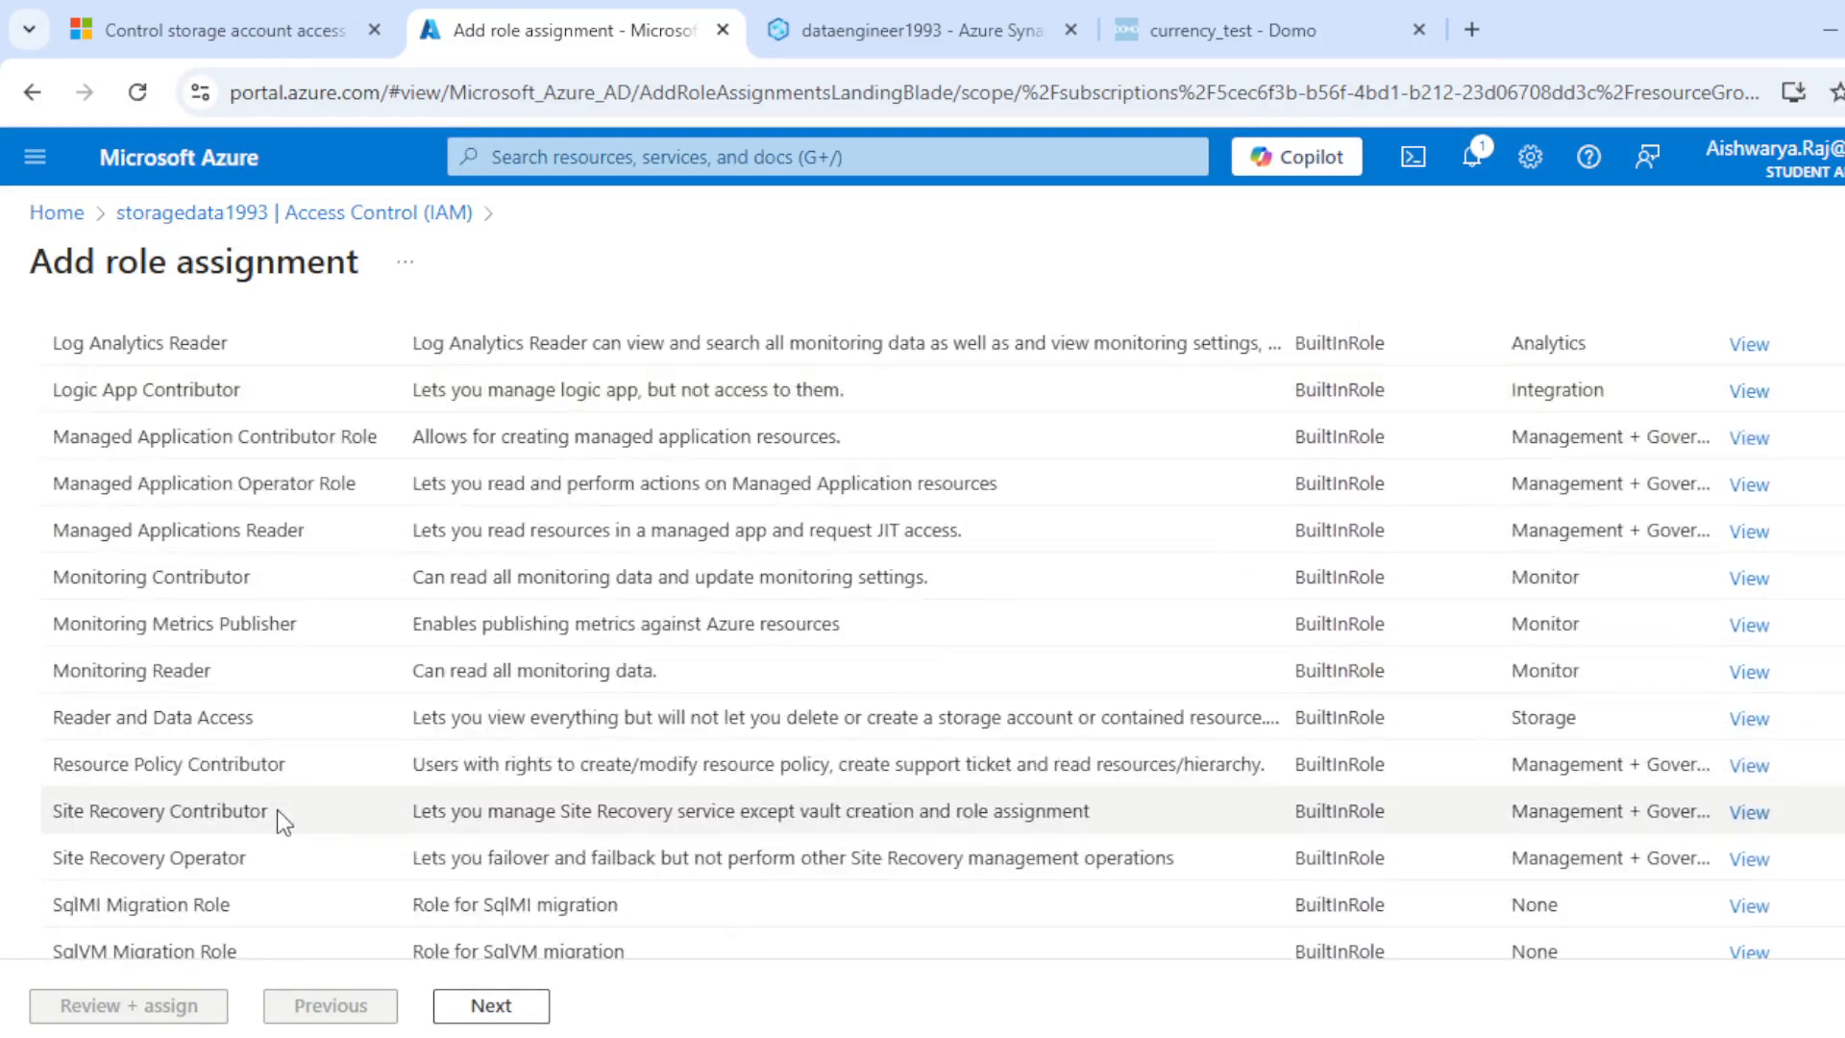
scroll(277, 809, down, 5)
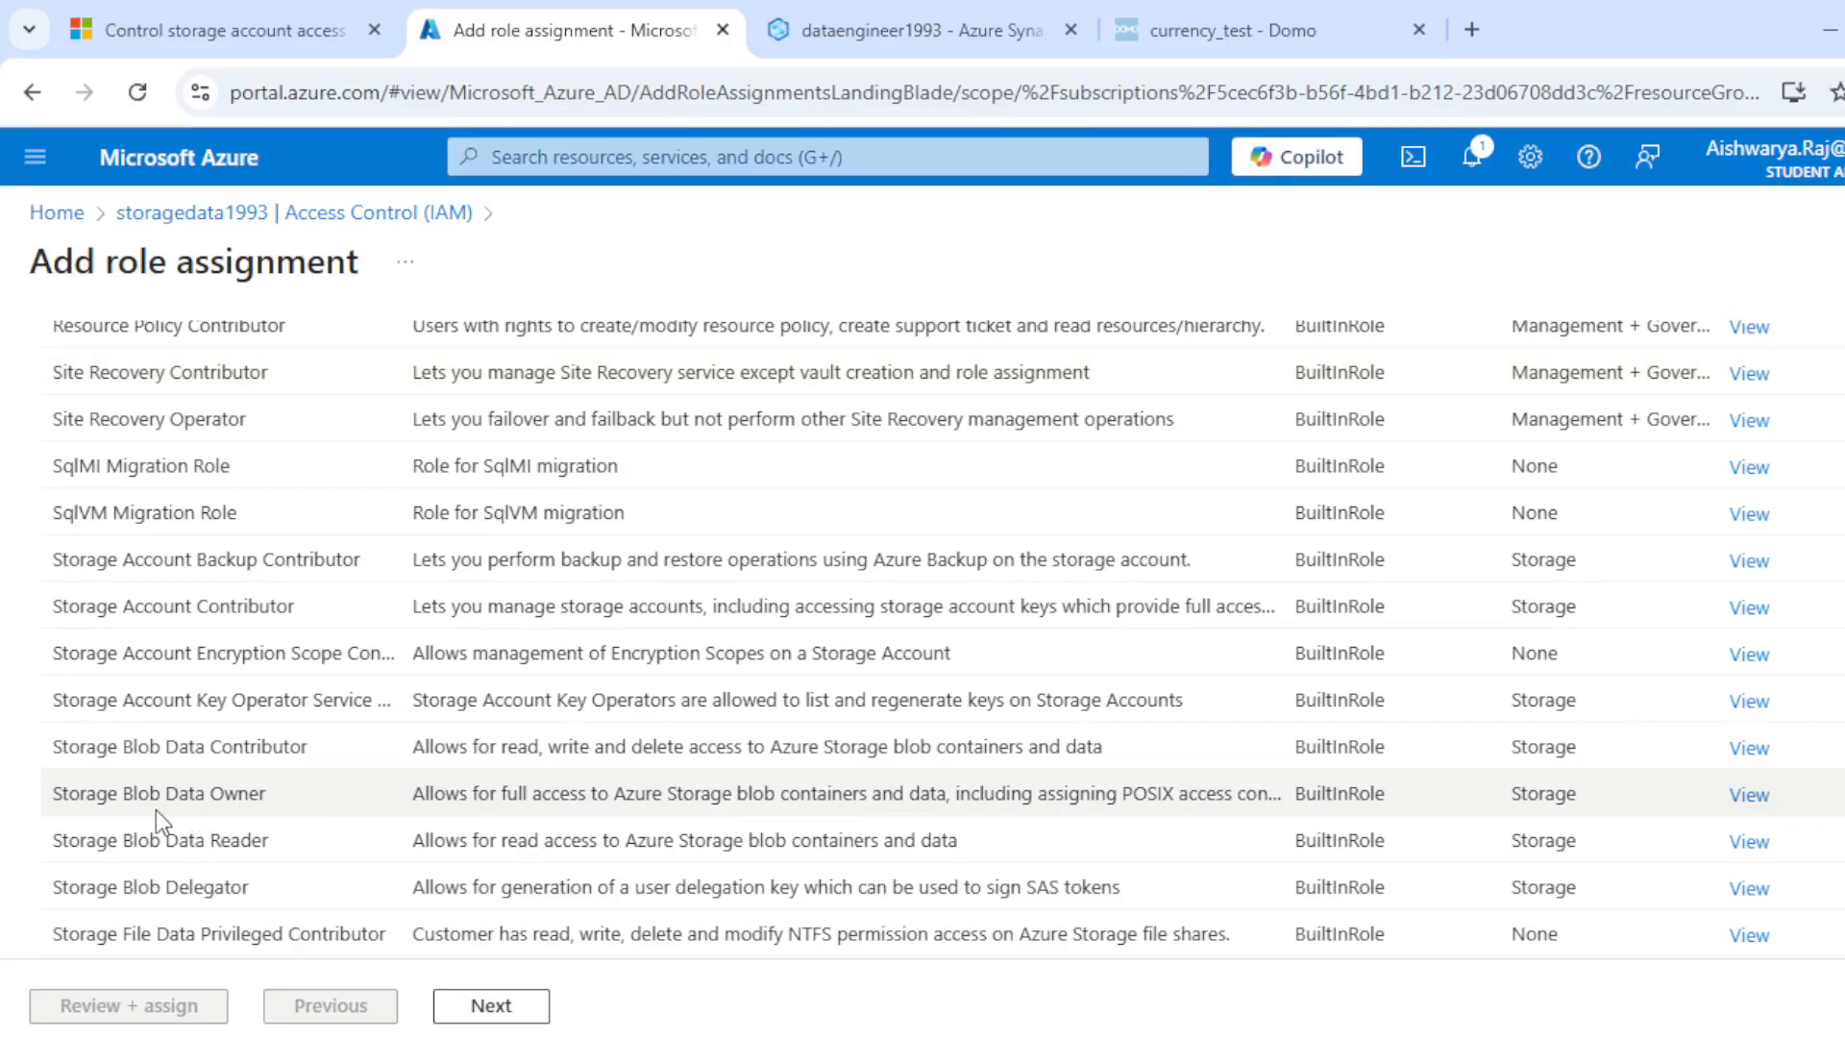
click(151, 784)
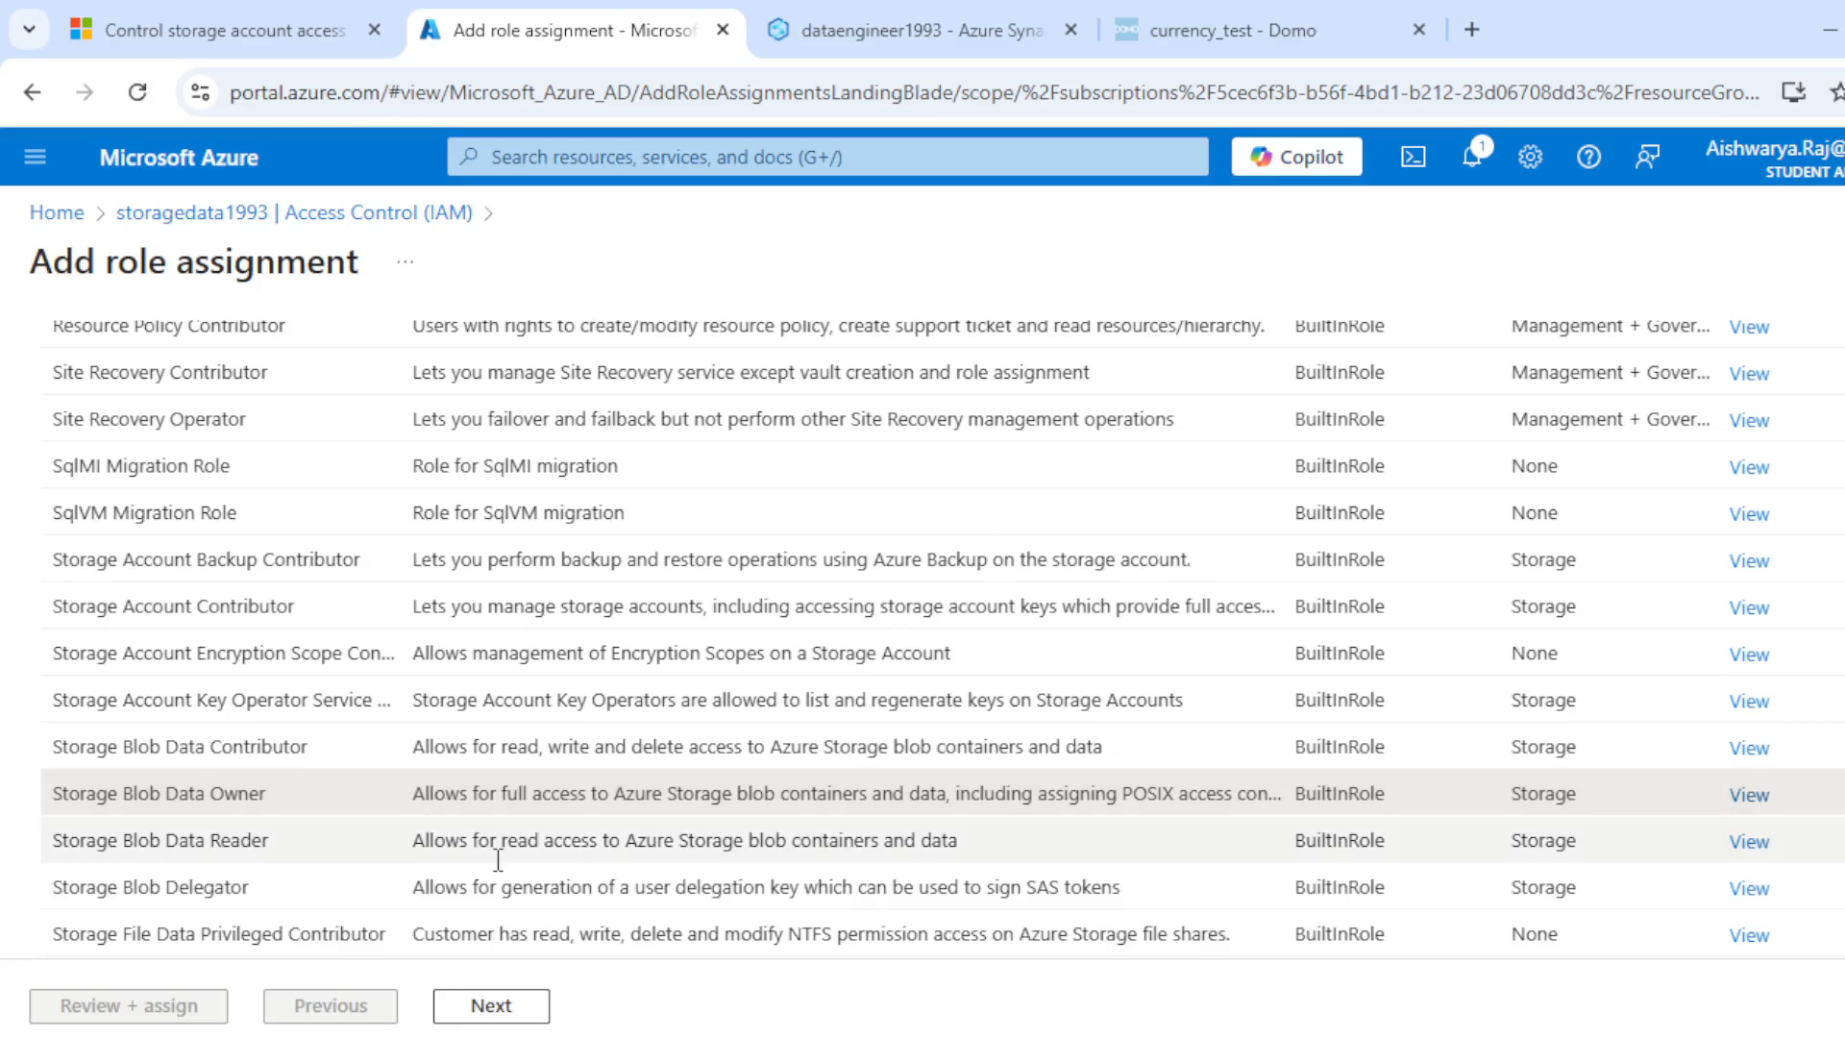
click(493, 1005)
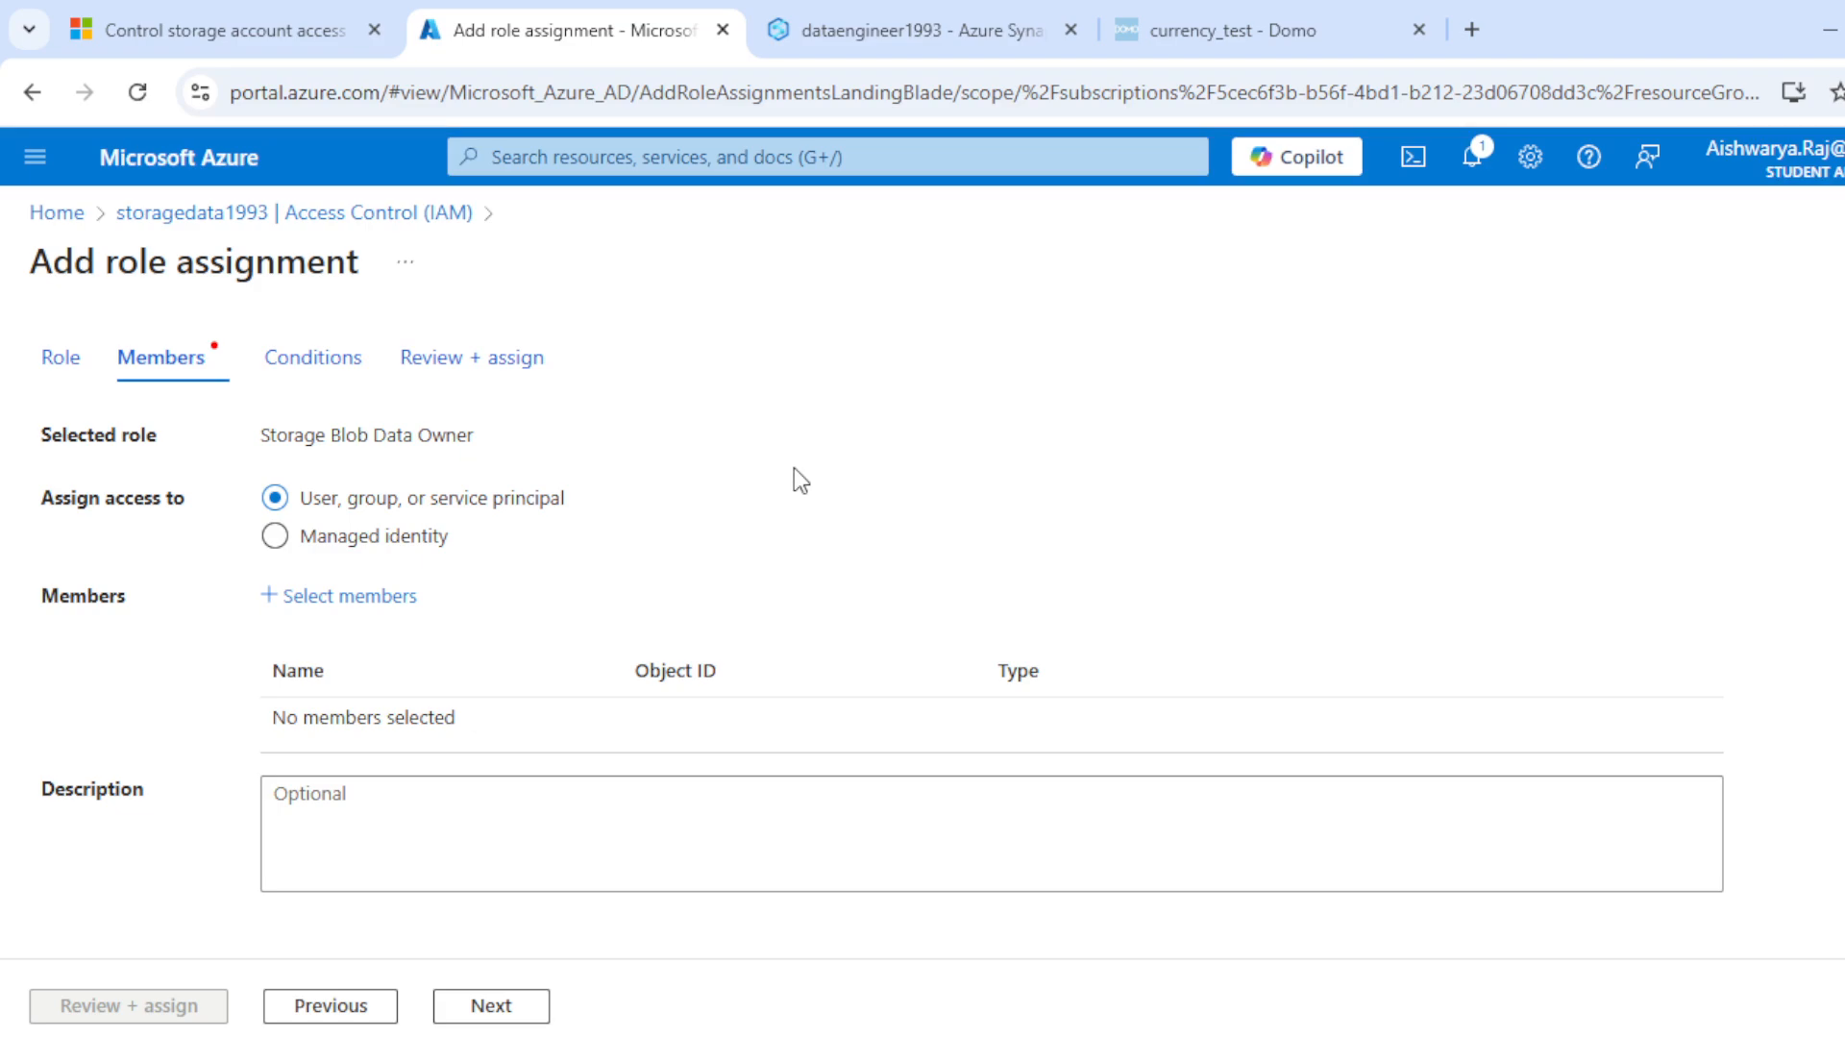
Step: Look through the role assignment's conditions and review pages and return to its member settings
click(479, 1009)
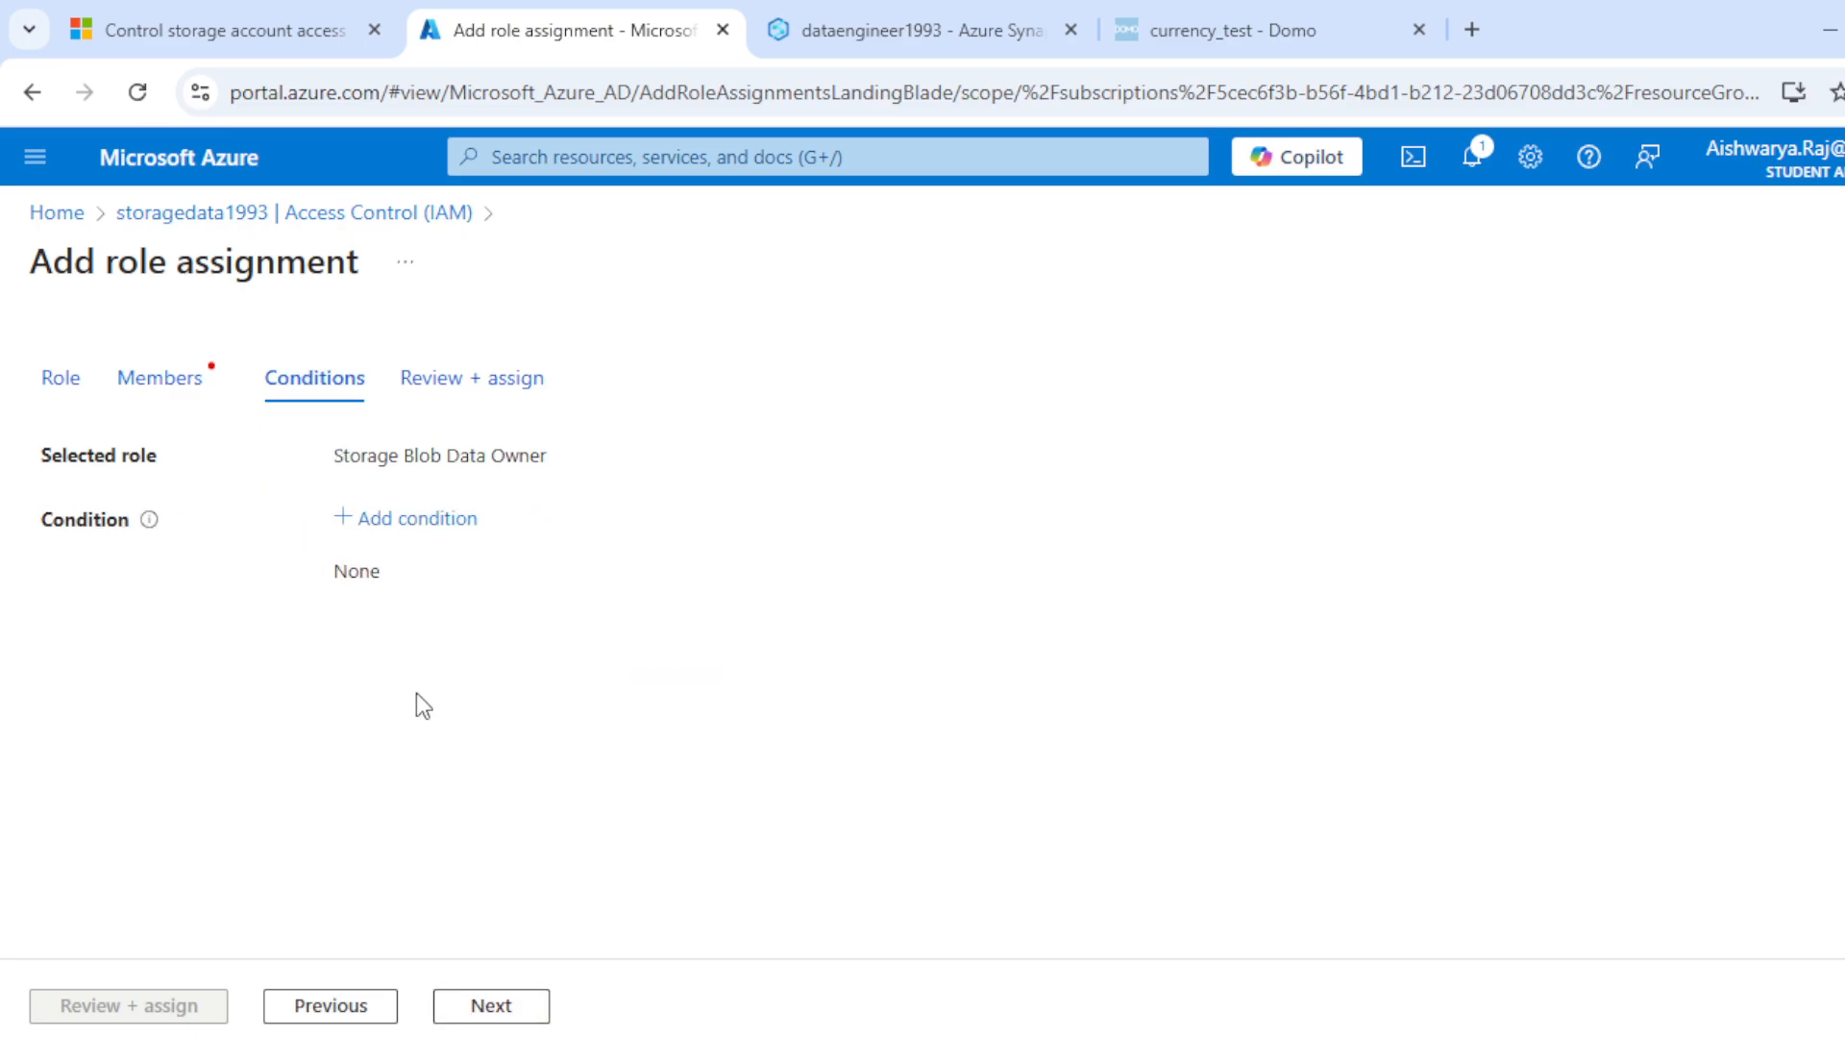
click(502, 1009)
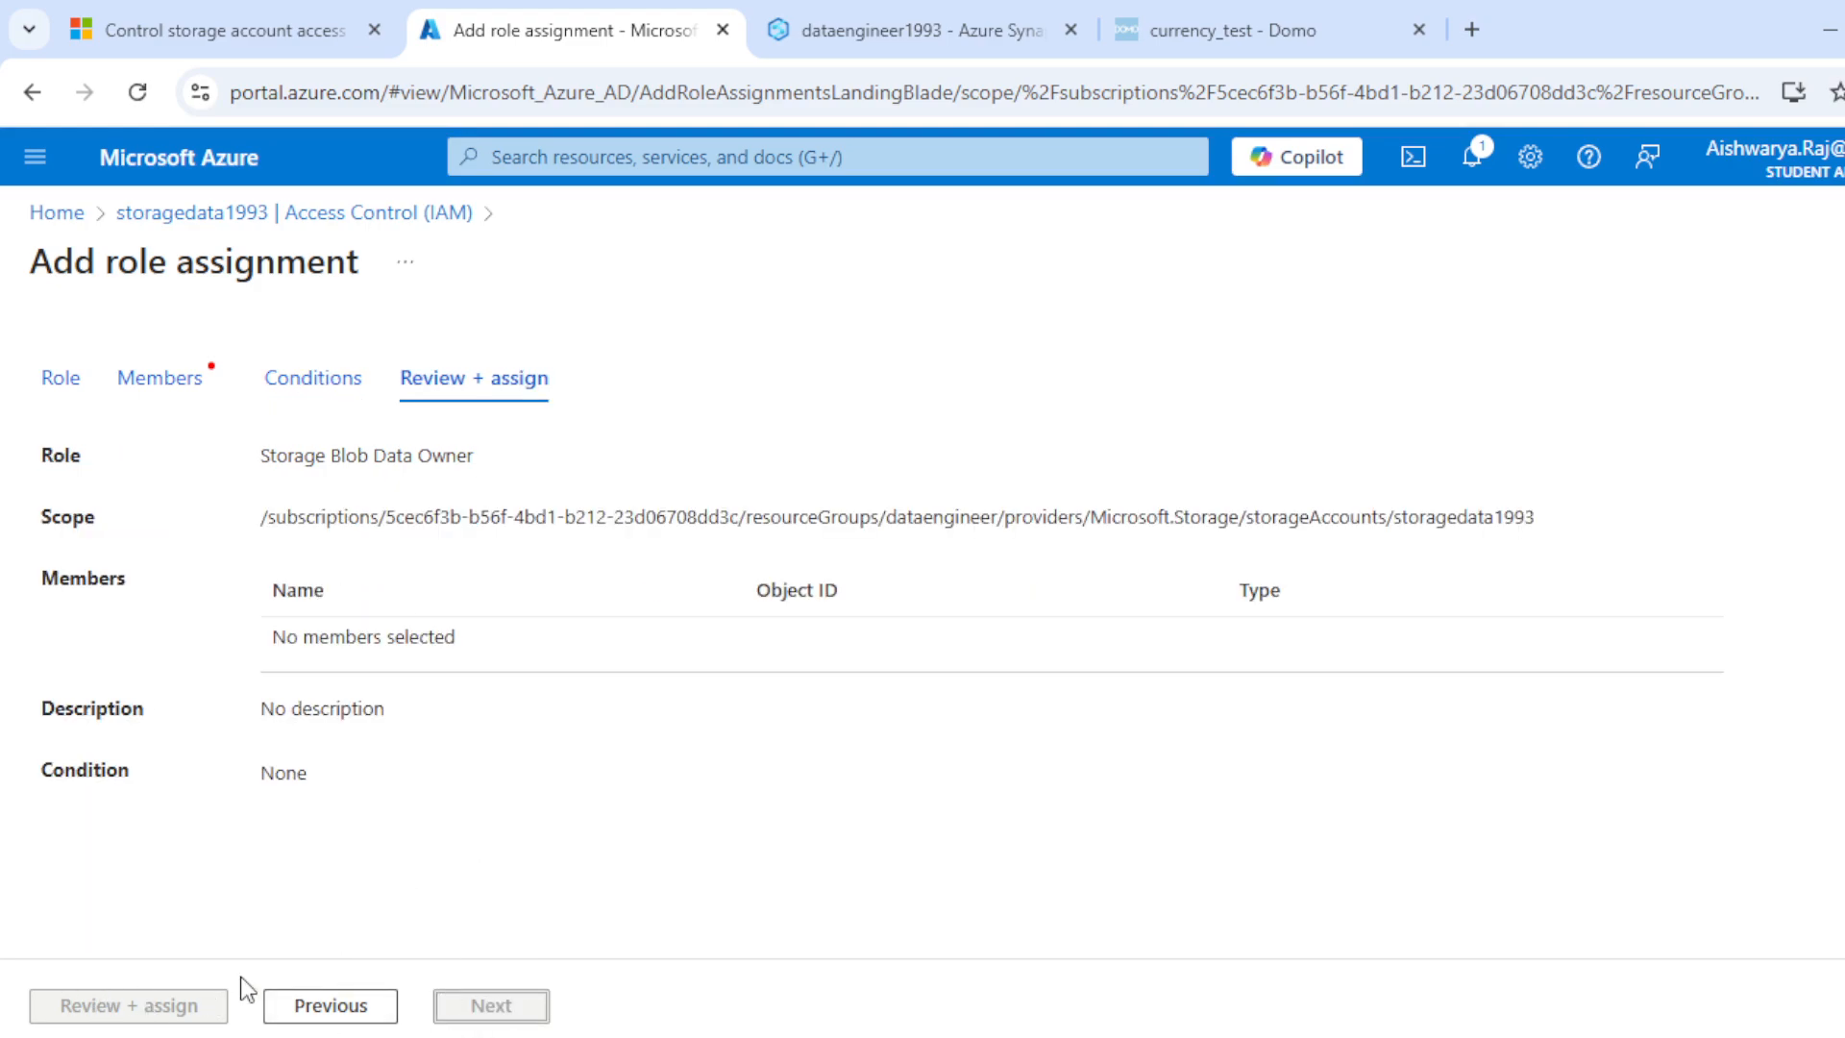
click(356, 1010)
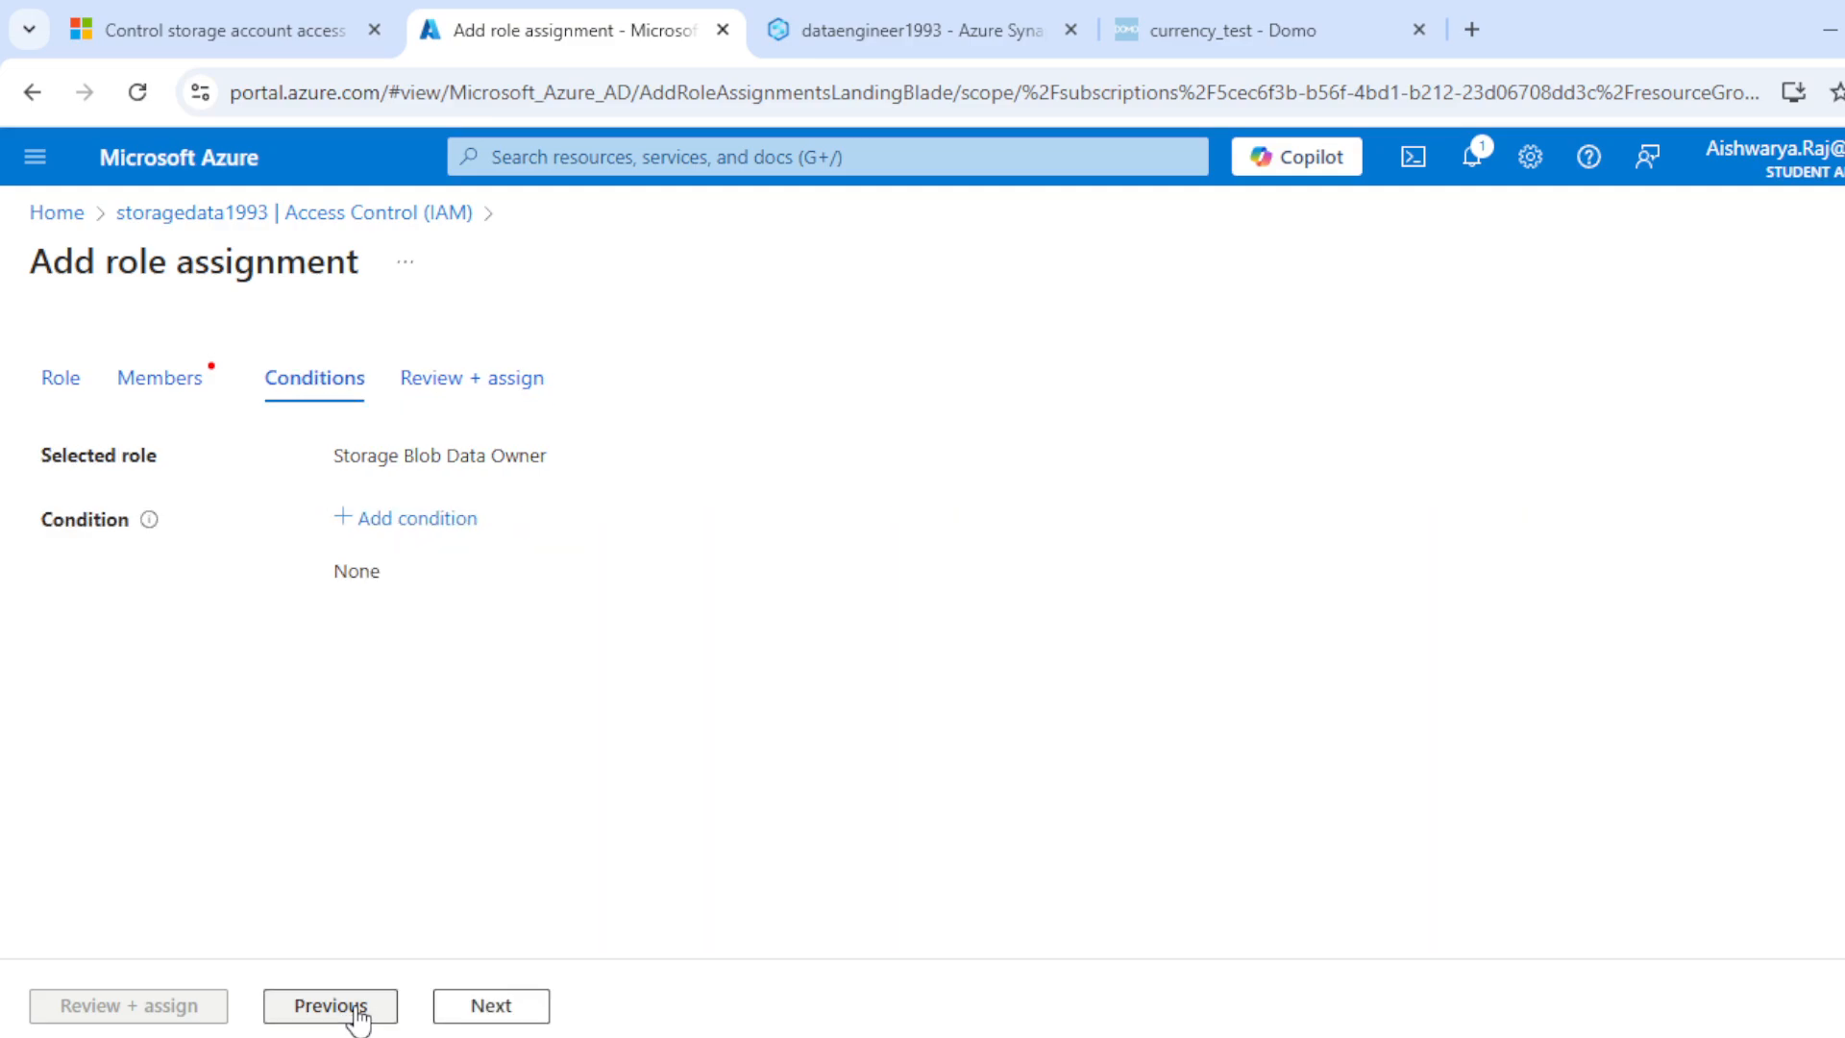
click(356, 1009)
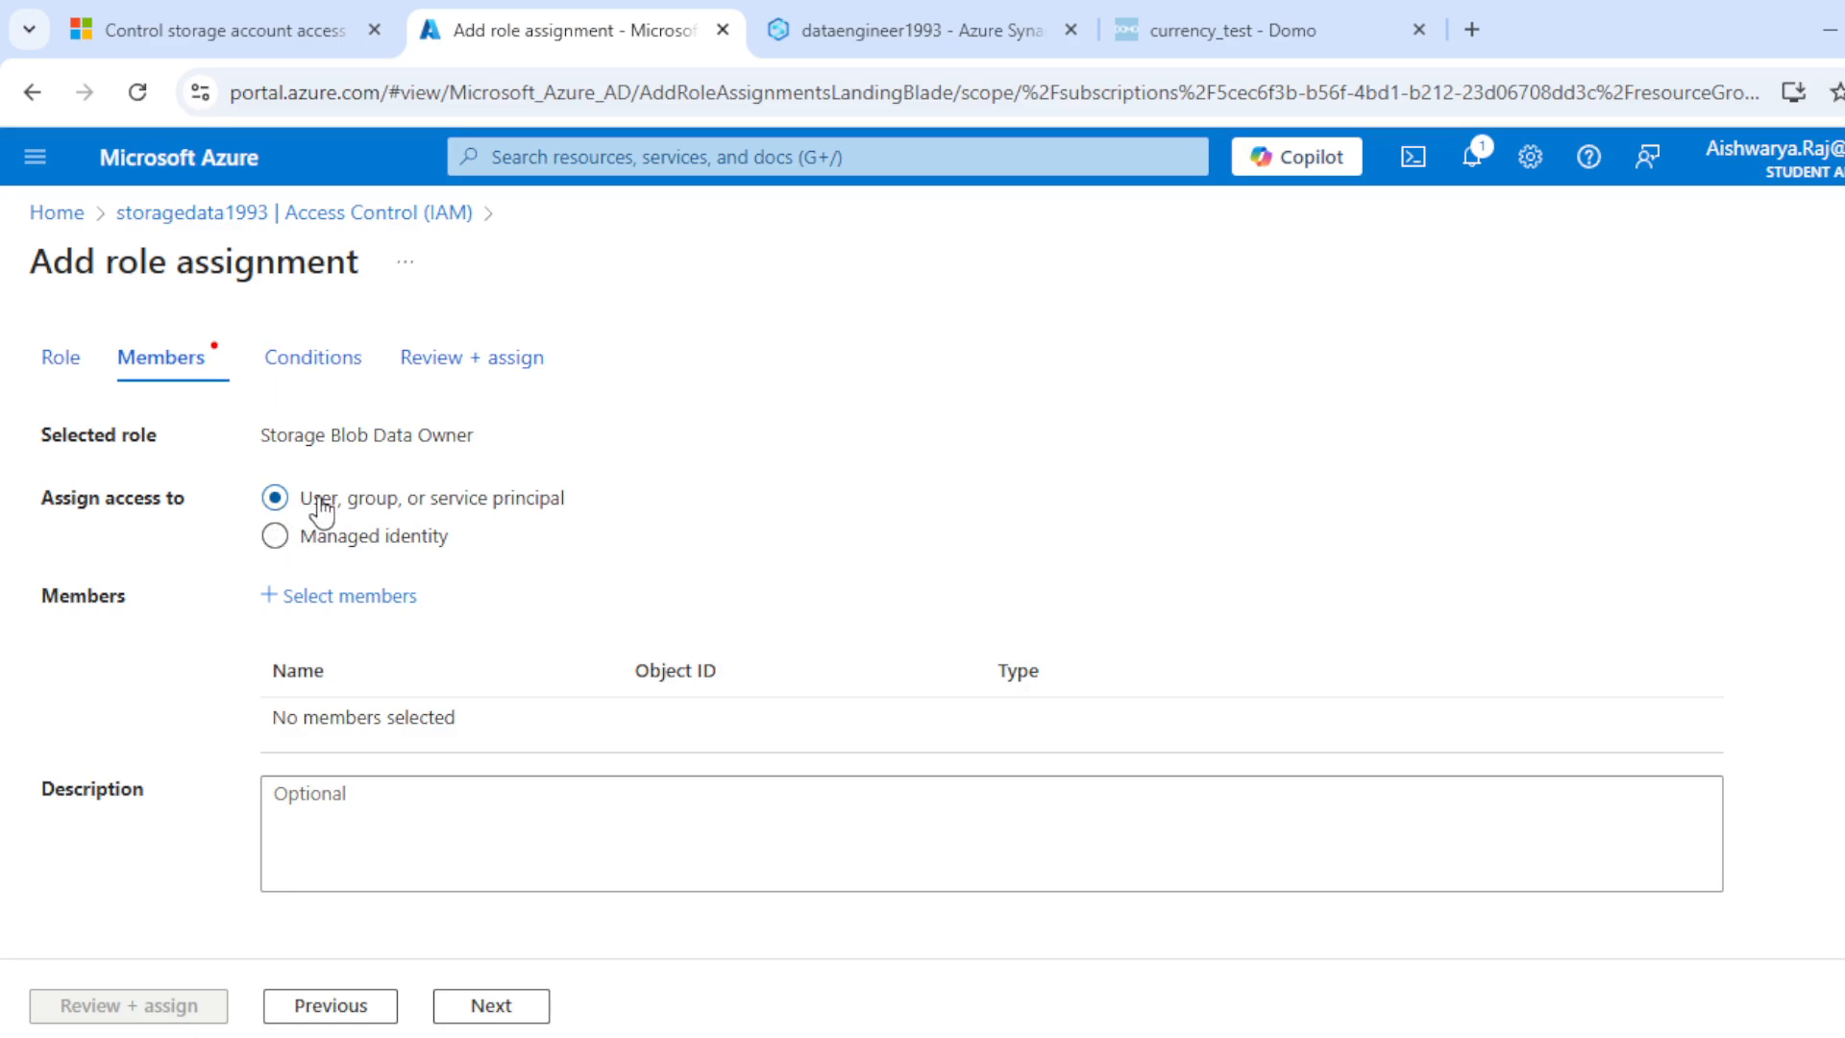
Step: Add one guest user as a member of the Storage Blob Data Owner role assignment
click(363, 604)
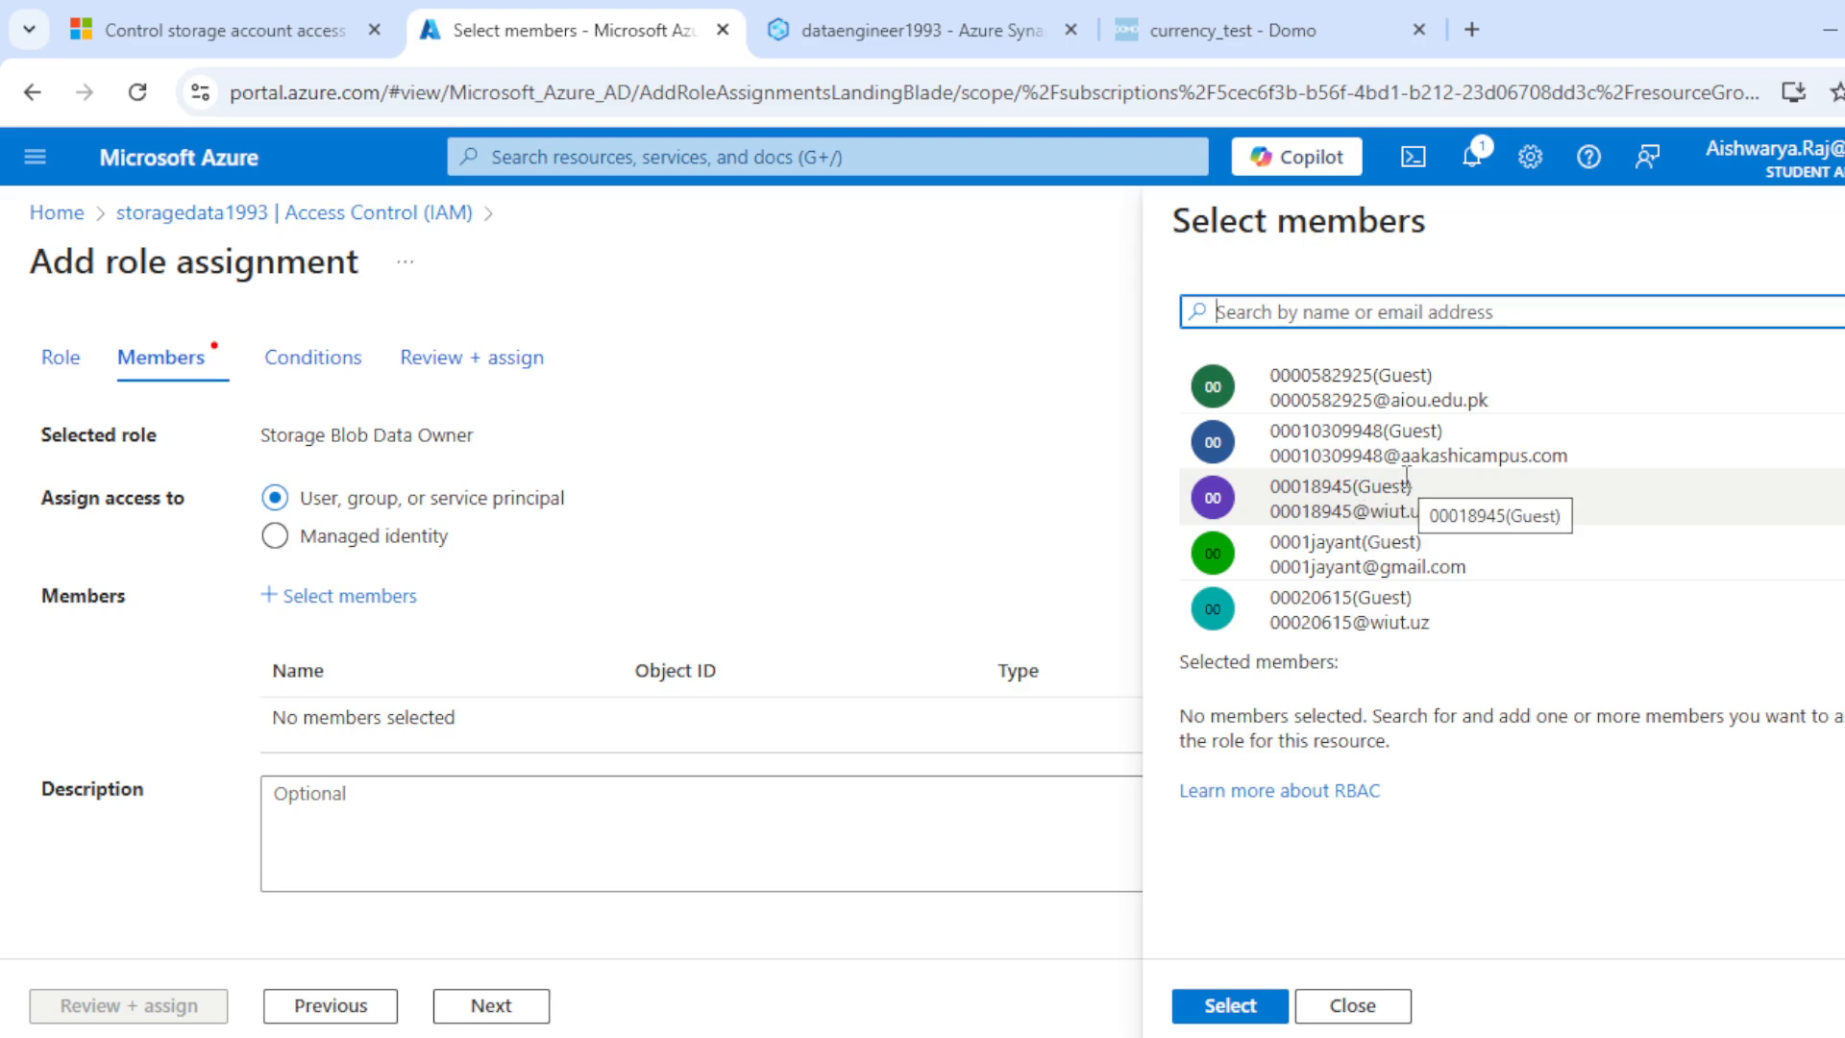
click(1310, 550)
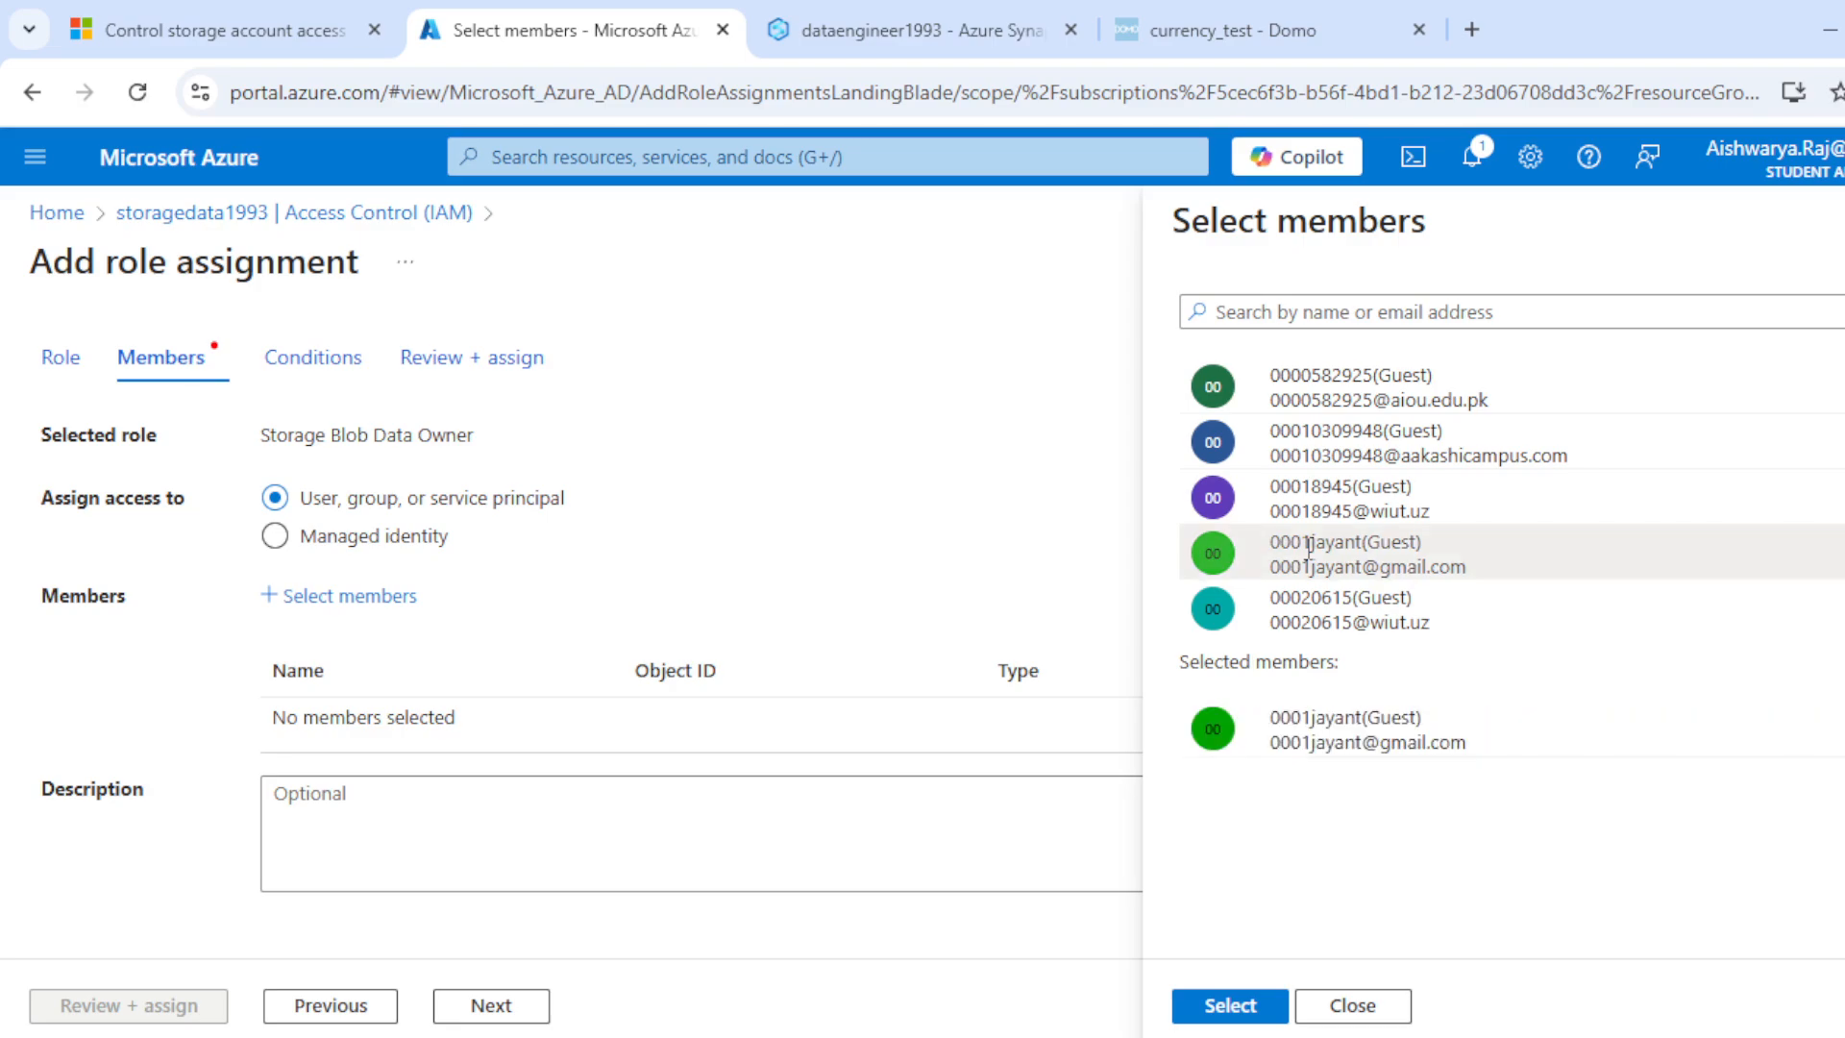
click(1240, 1014)
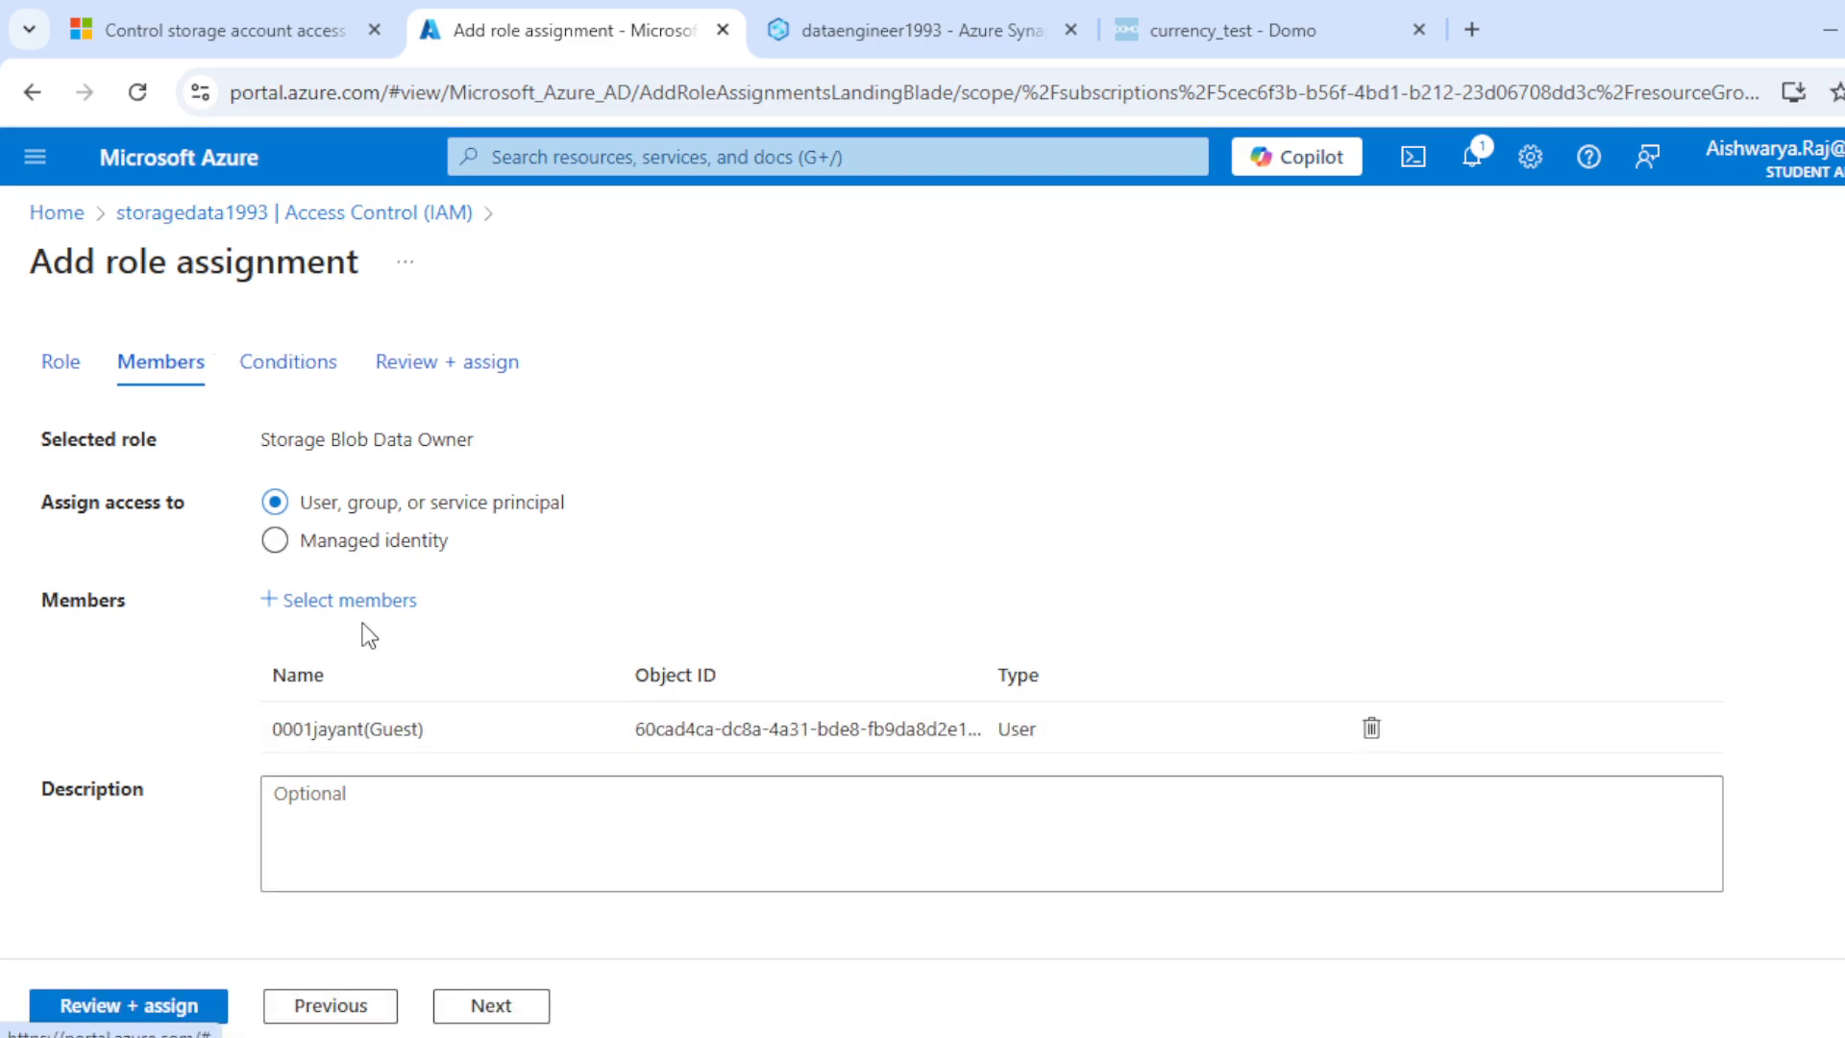
Step: Set access assignment to Managed identity, list the Synapse workspace identities, and close the selection without adding one
click(286, 547)
click(365, 603)
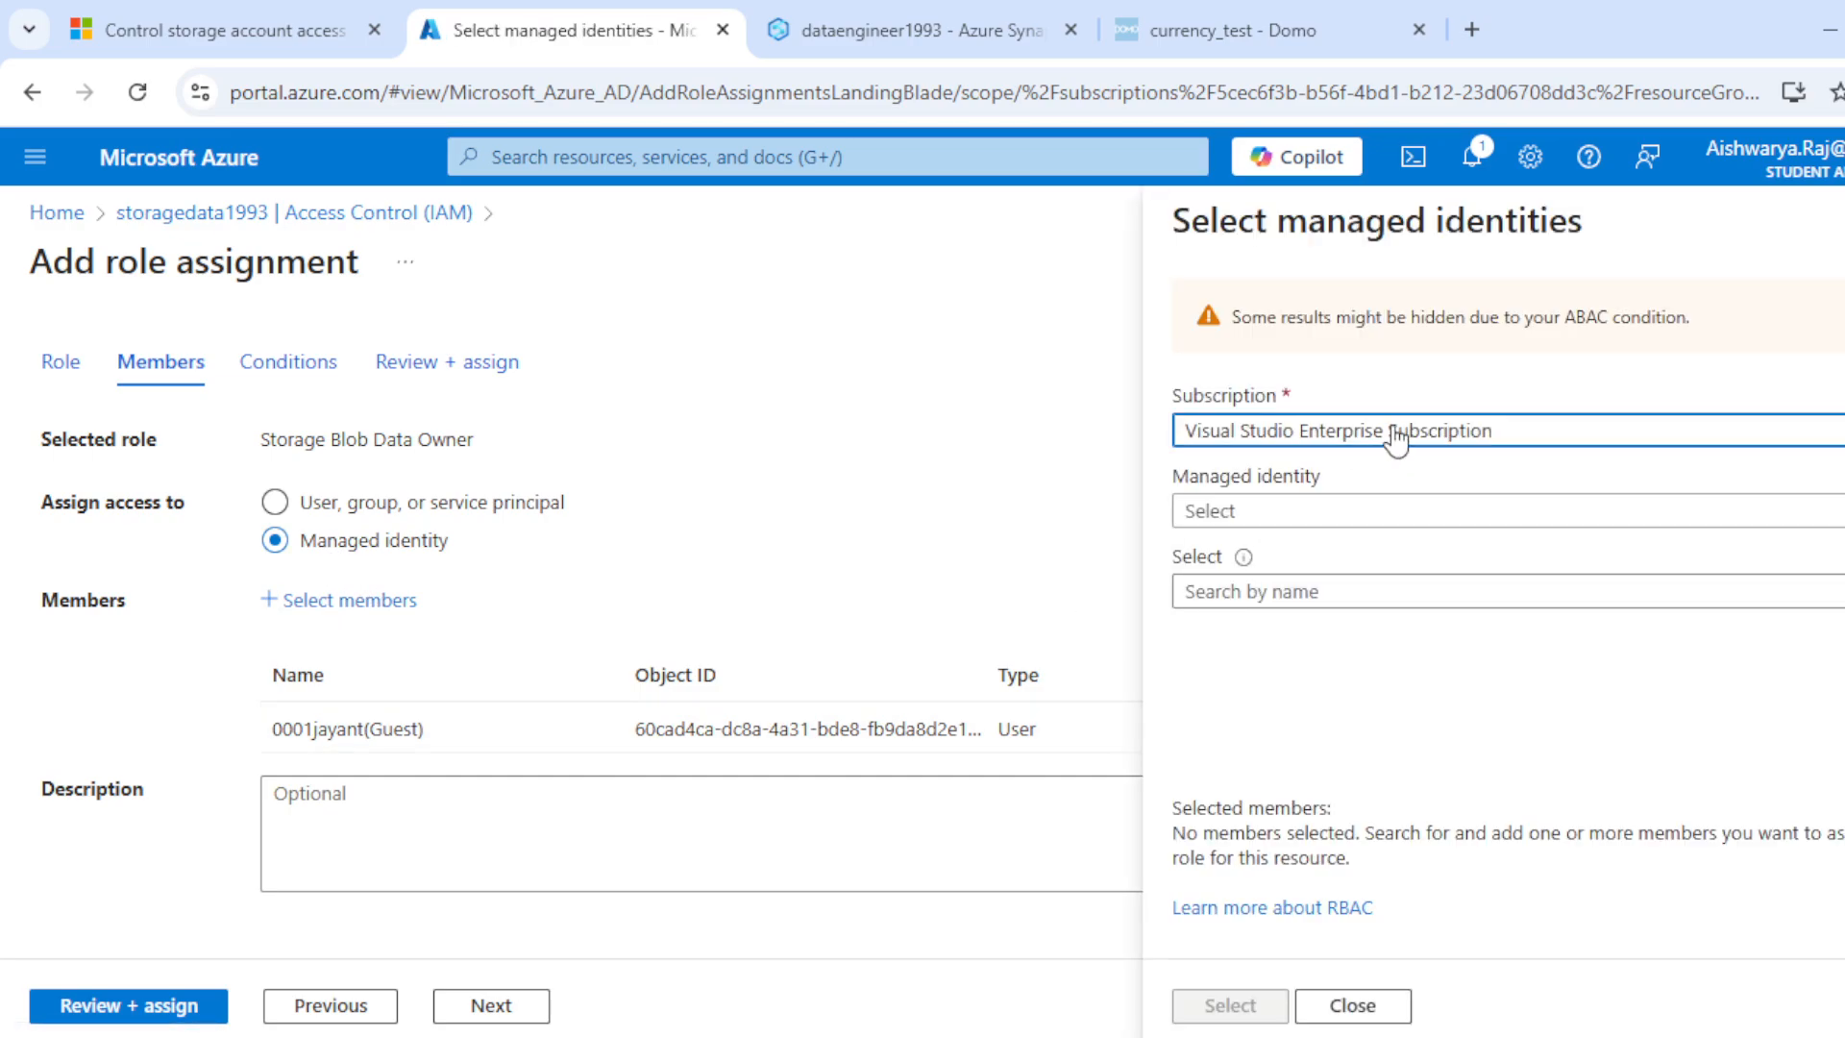
click(1368, 514)
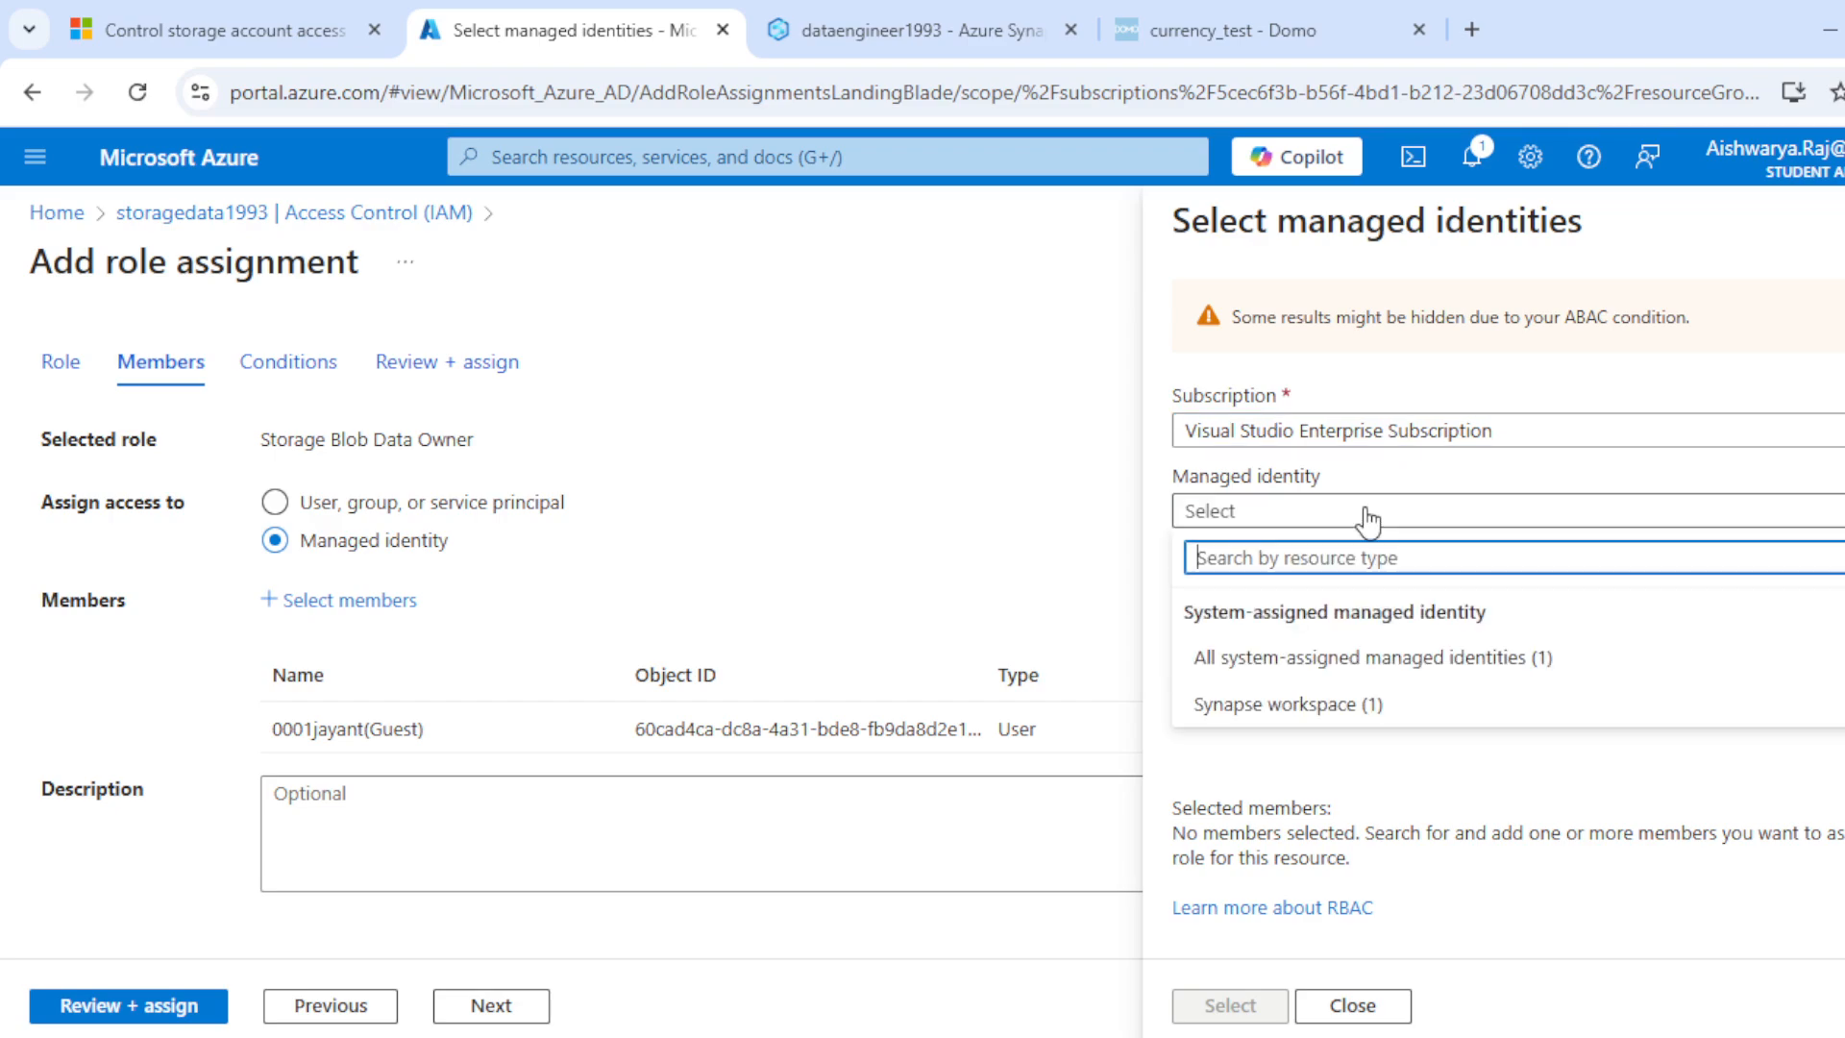
click(1304, 710)
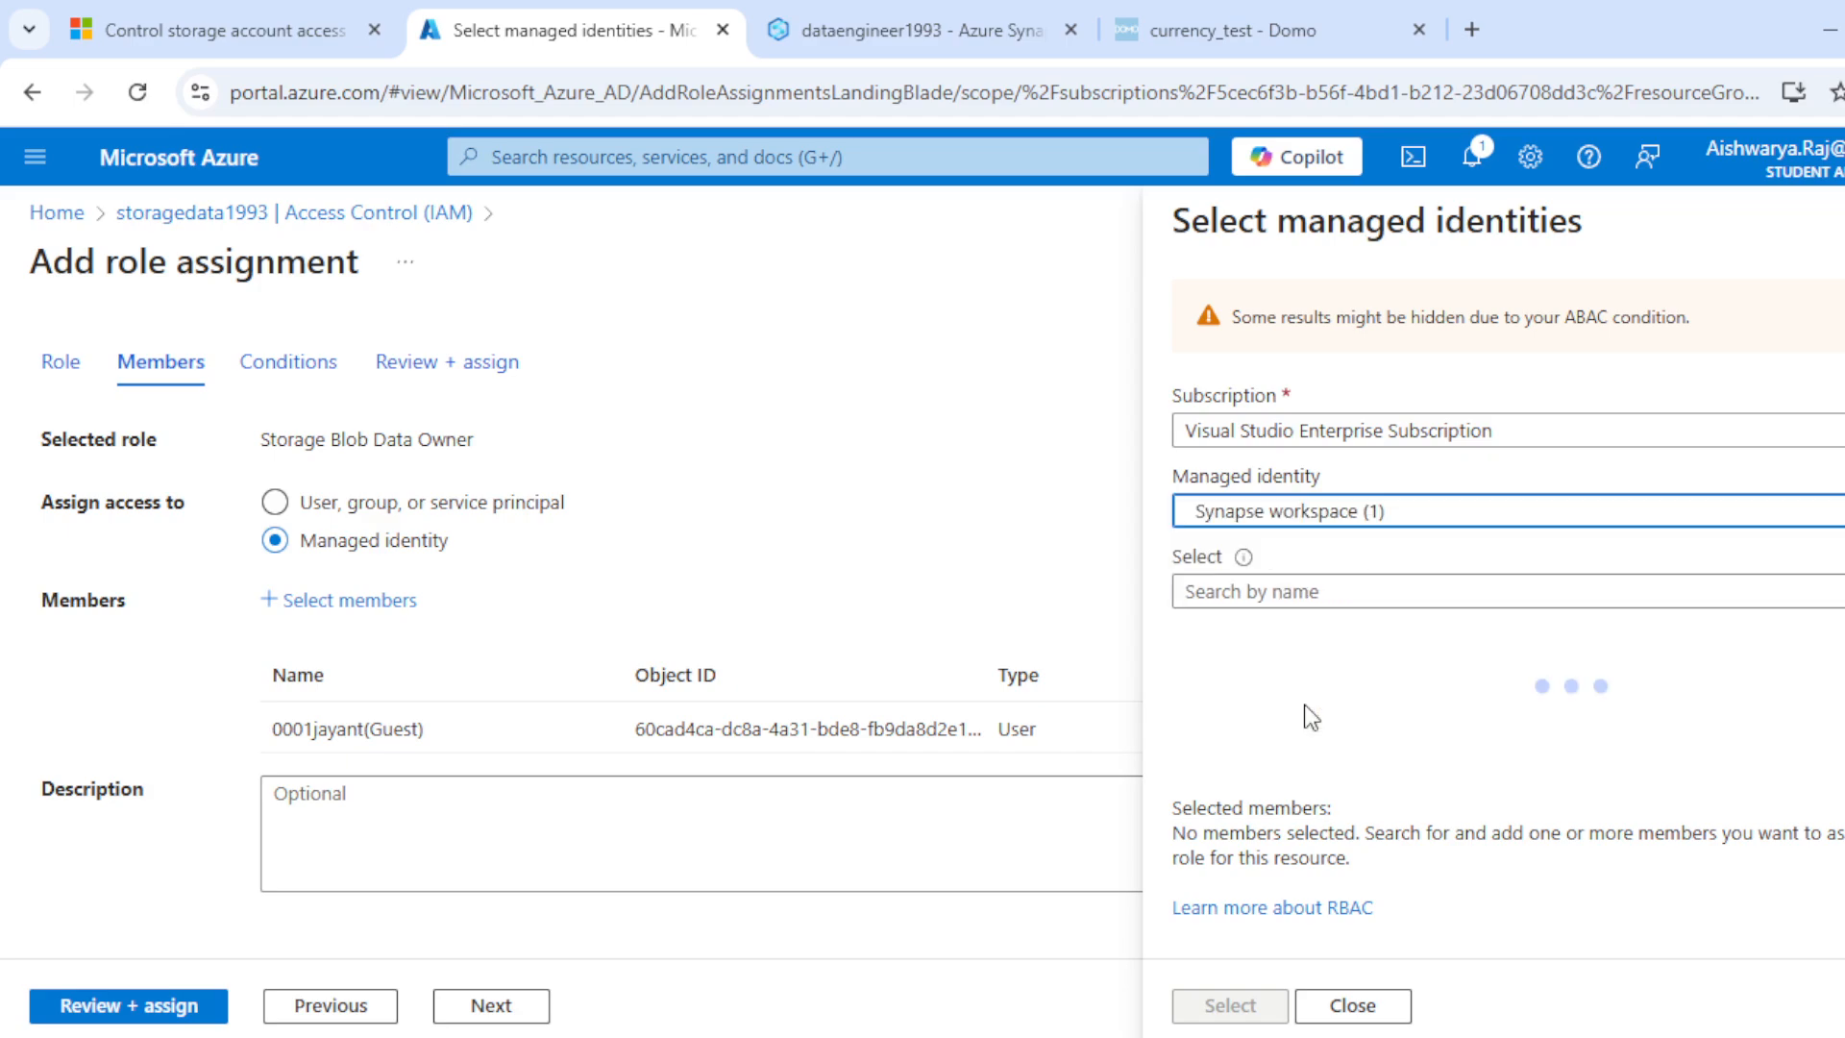
click(1255, 590)
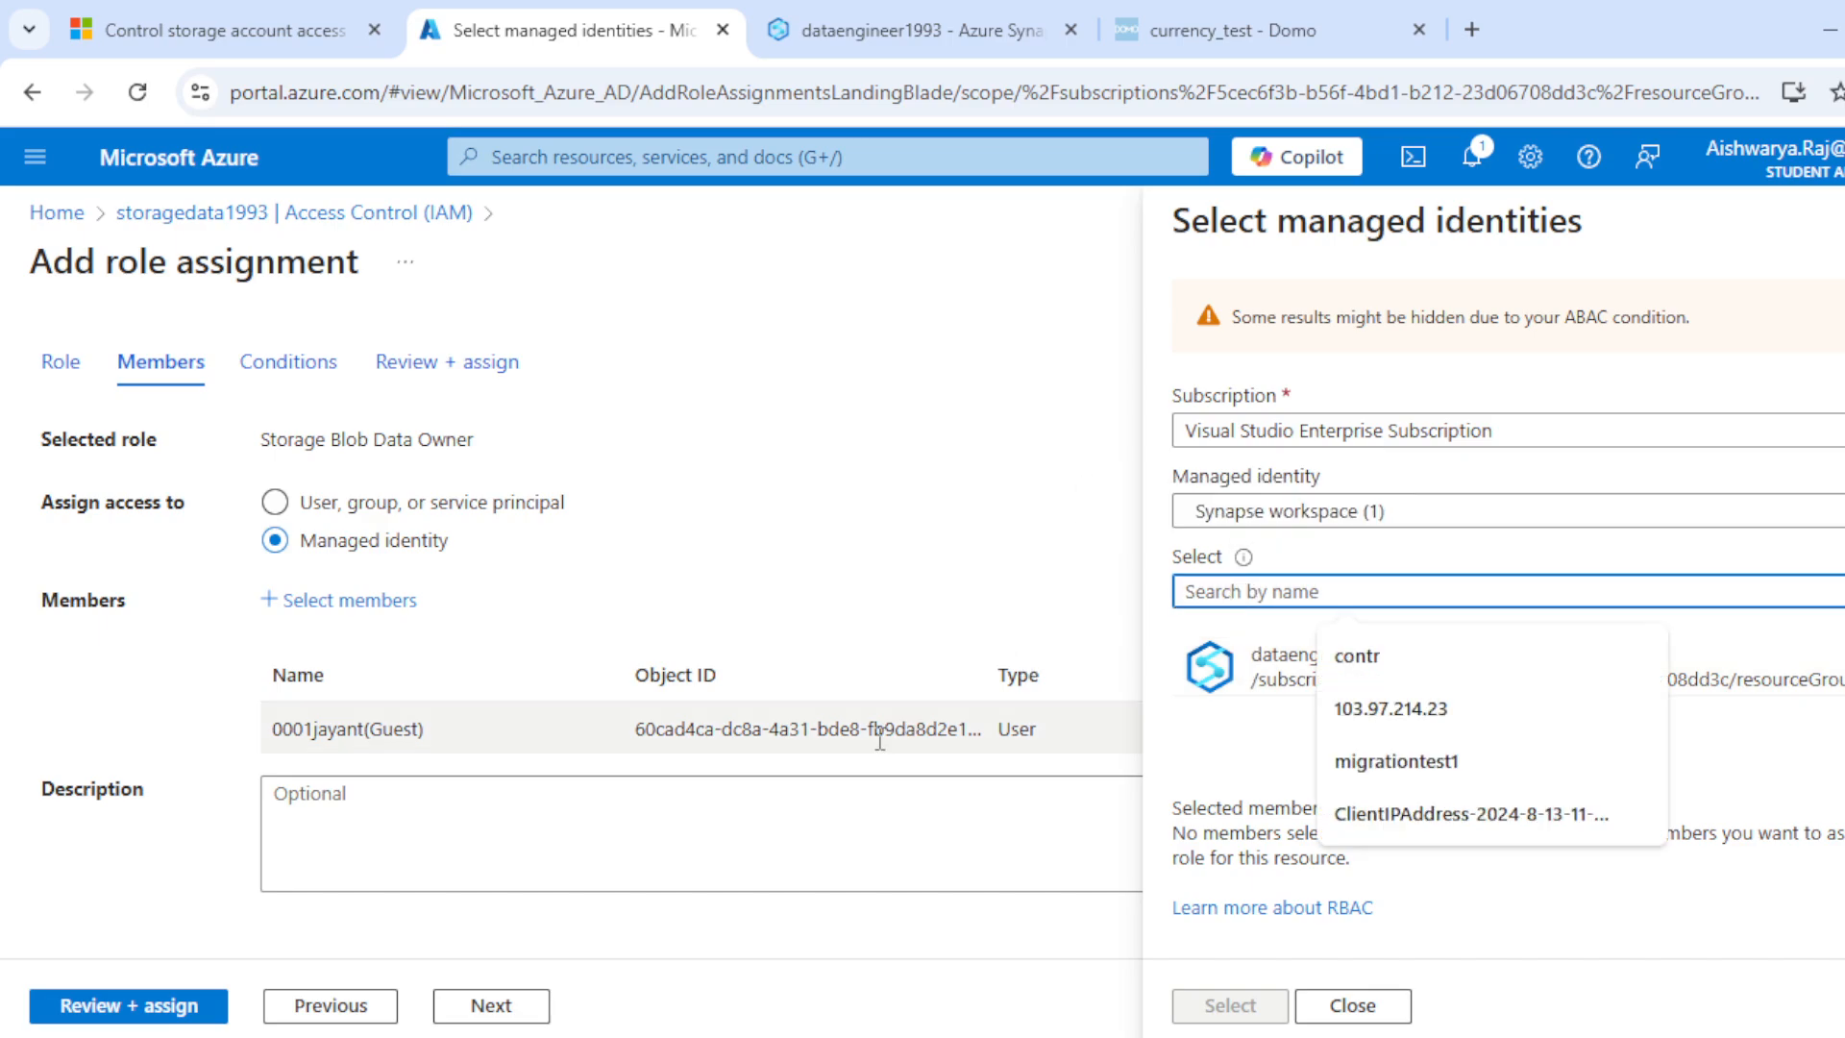
click(845, 832)
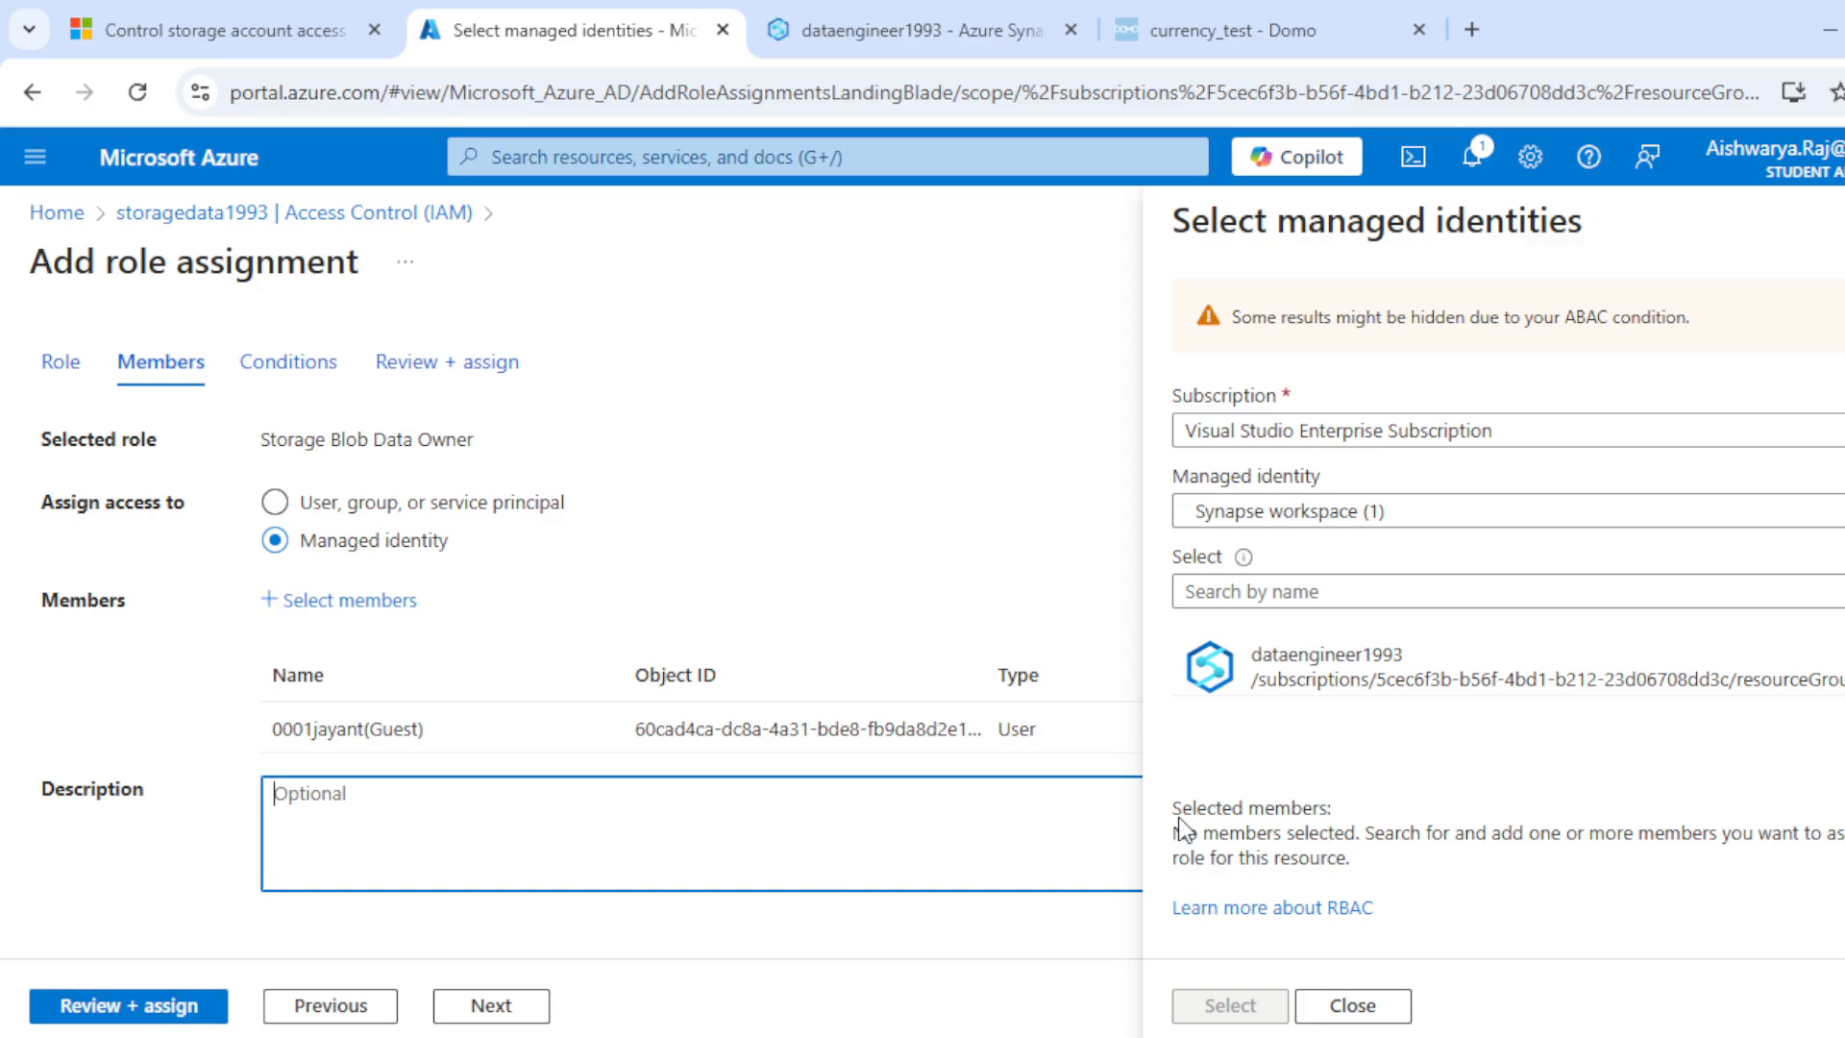
click(1355, 1006)
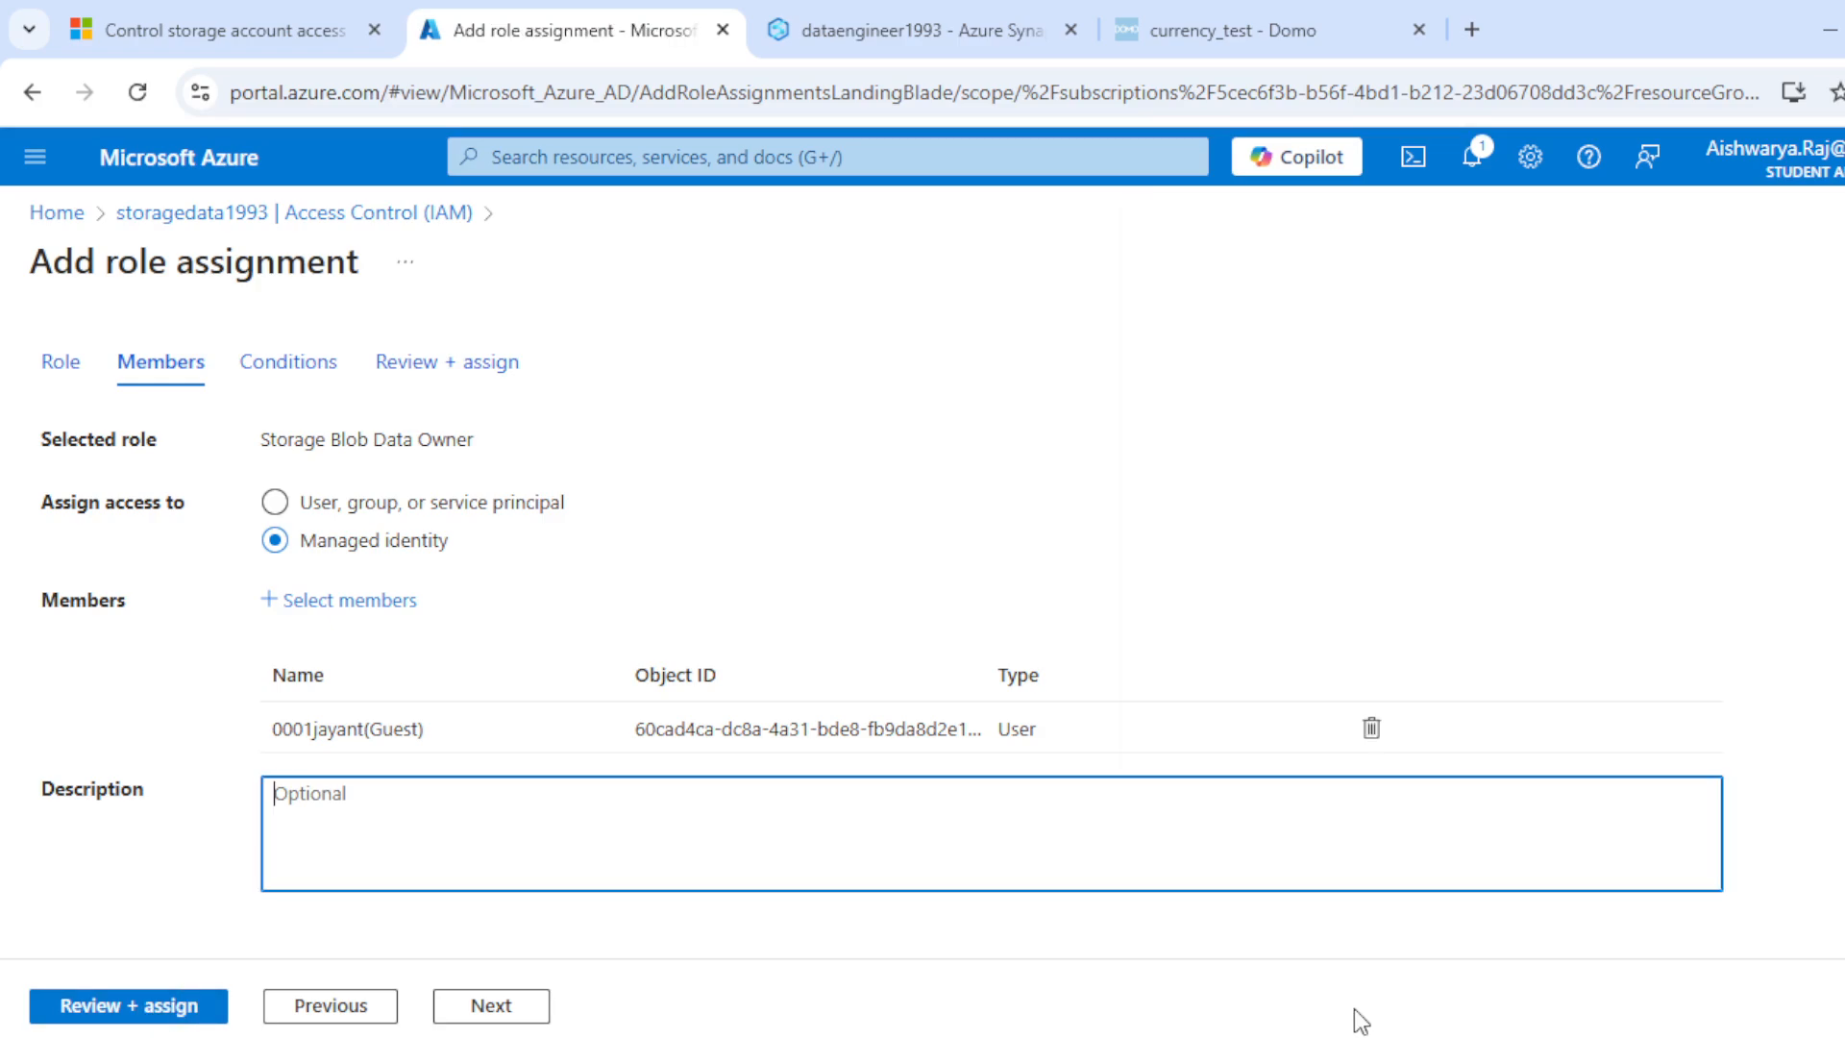
Step: Switch to the Synapse Serverless Pool presentation in PowerPoint to view the storage permissions slide, and return to the Azure portal
mouse_move(1403, 1032)
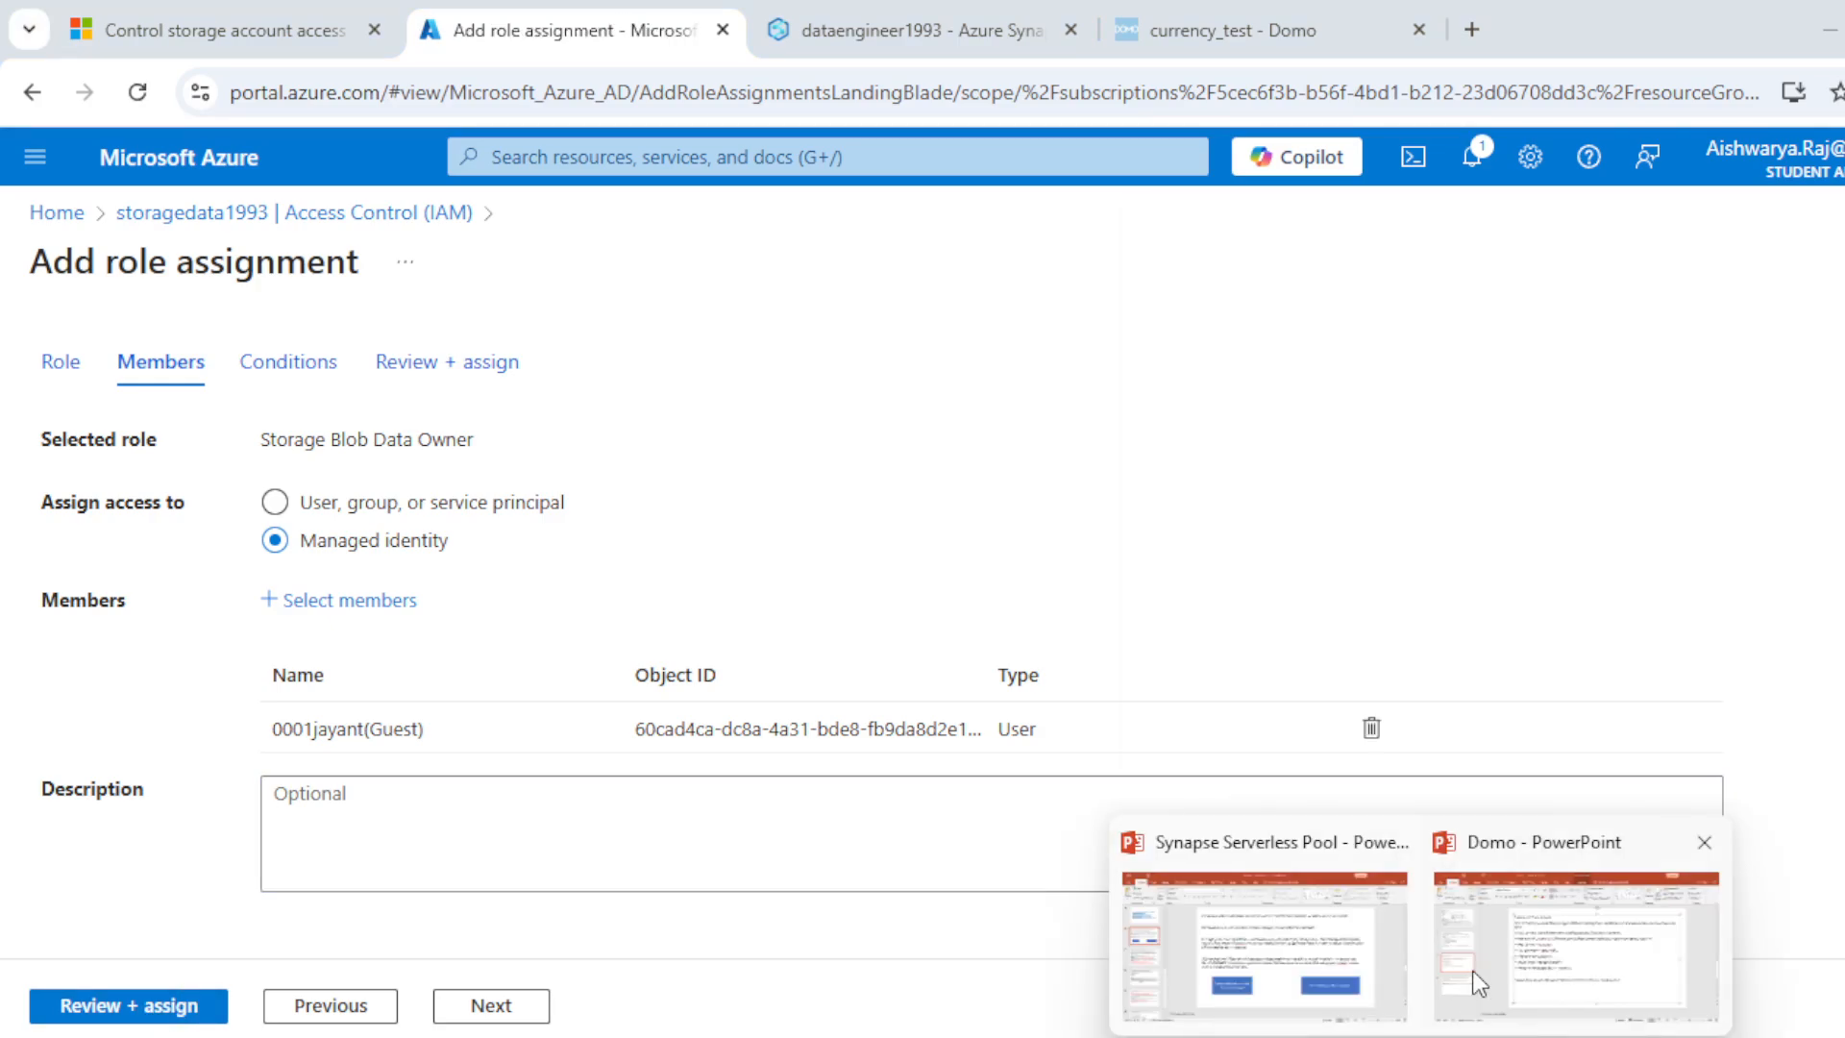
click(1305, 873)
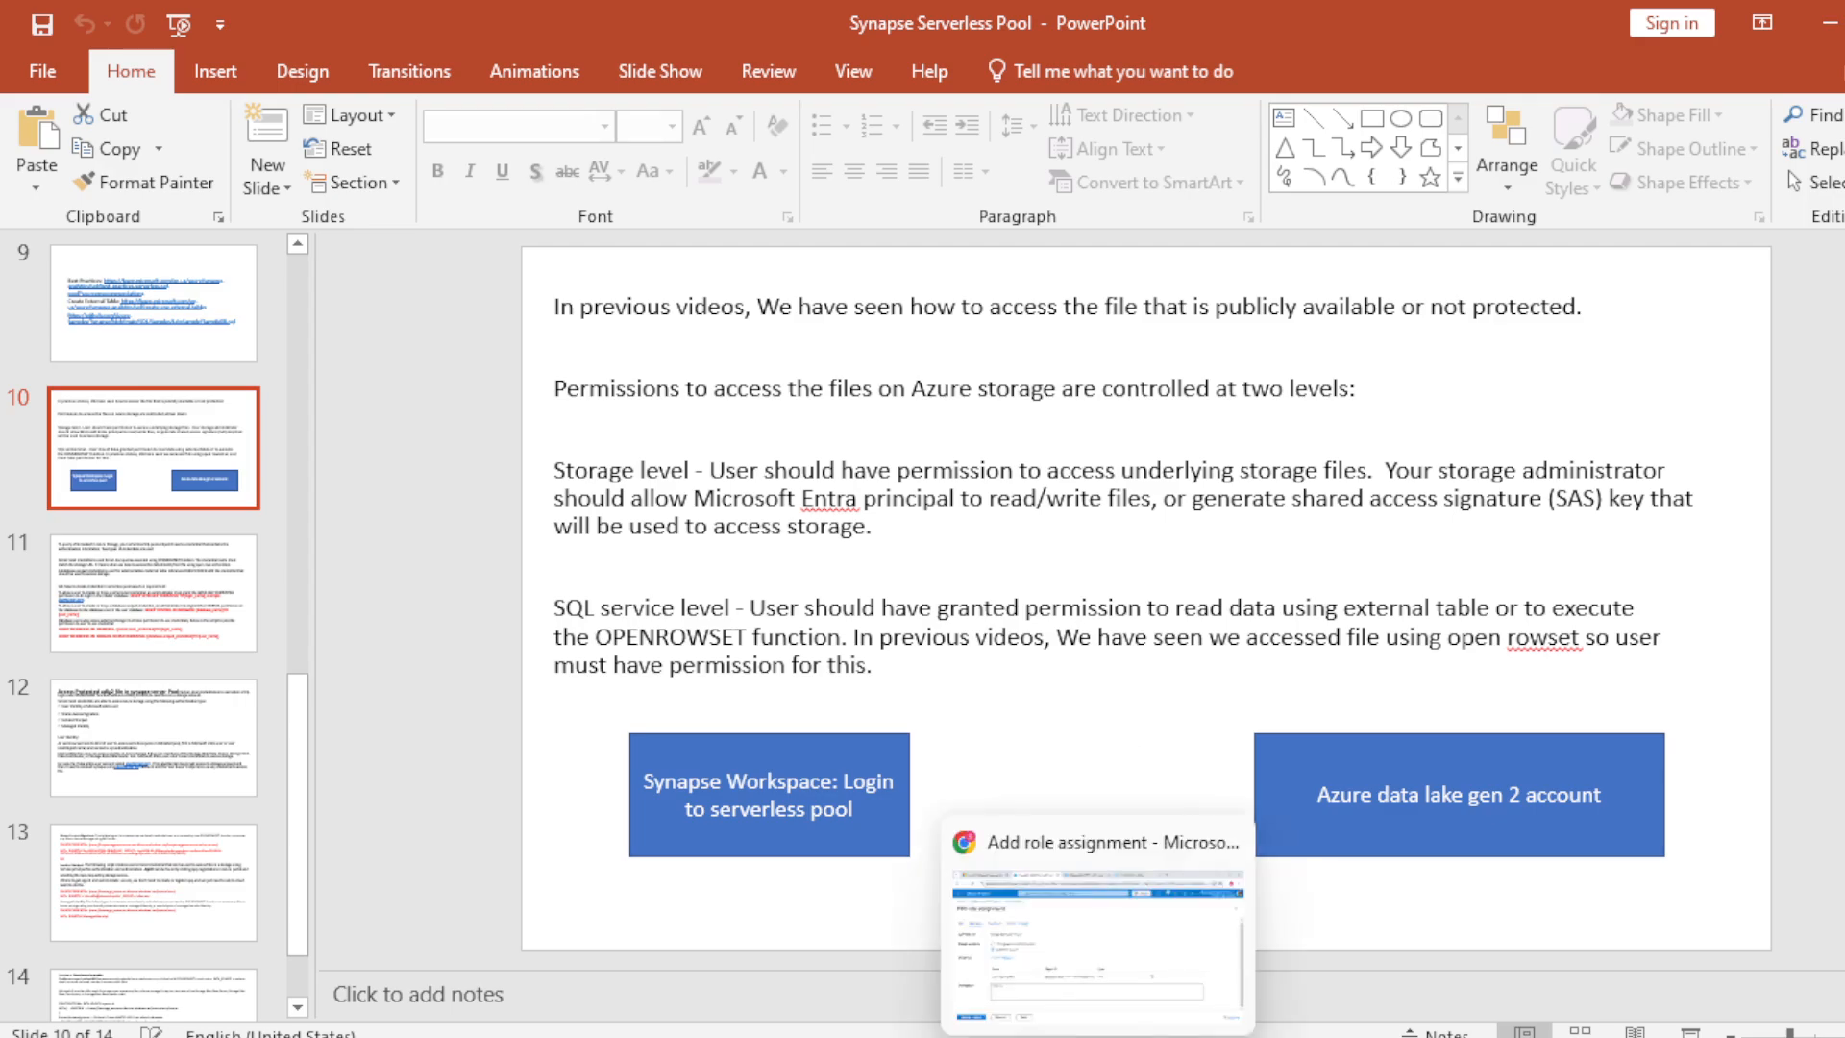
click(1099, 1035)
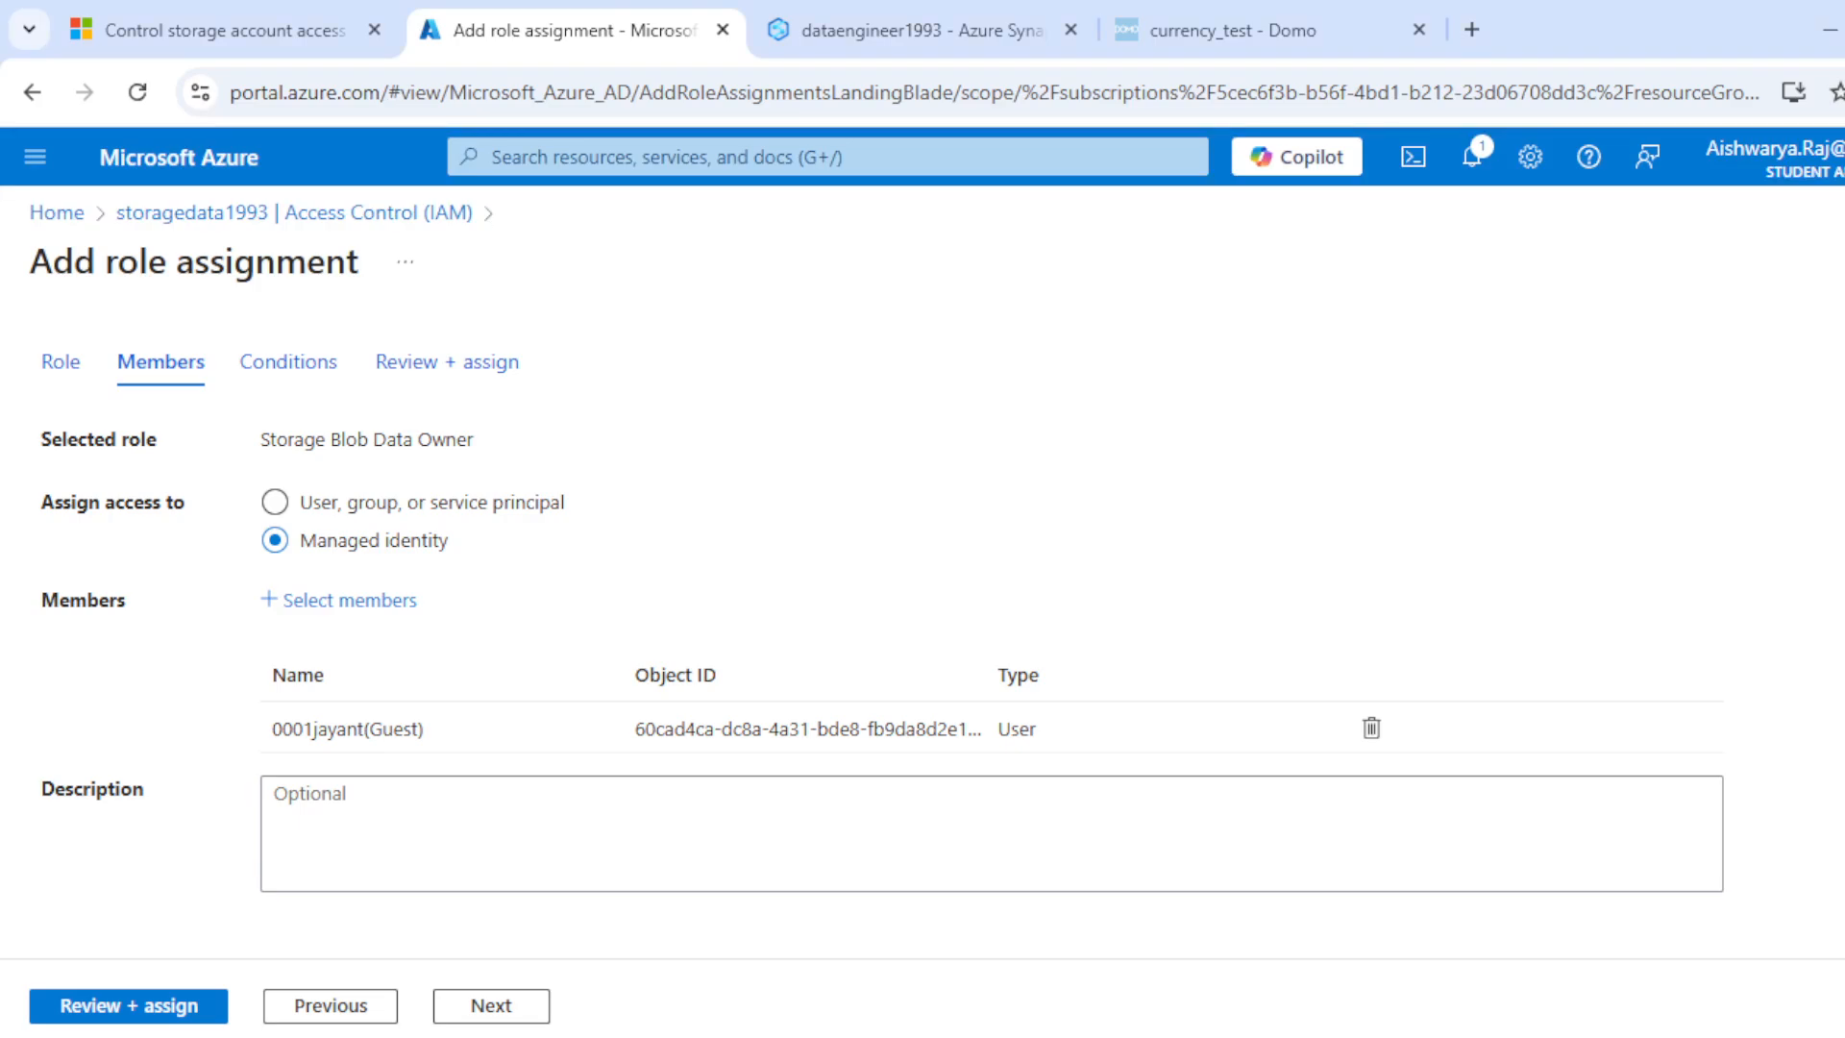
Step: Leave the role assignment unsaved and open the source container of the storagedata1993 storage account
click(182, 213)
click(79, 223)
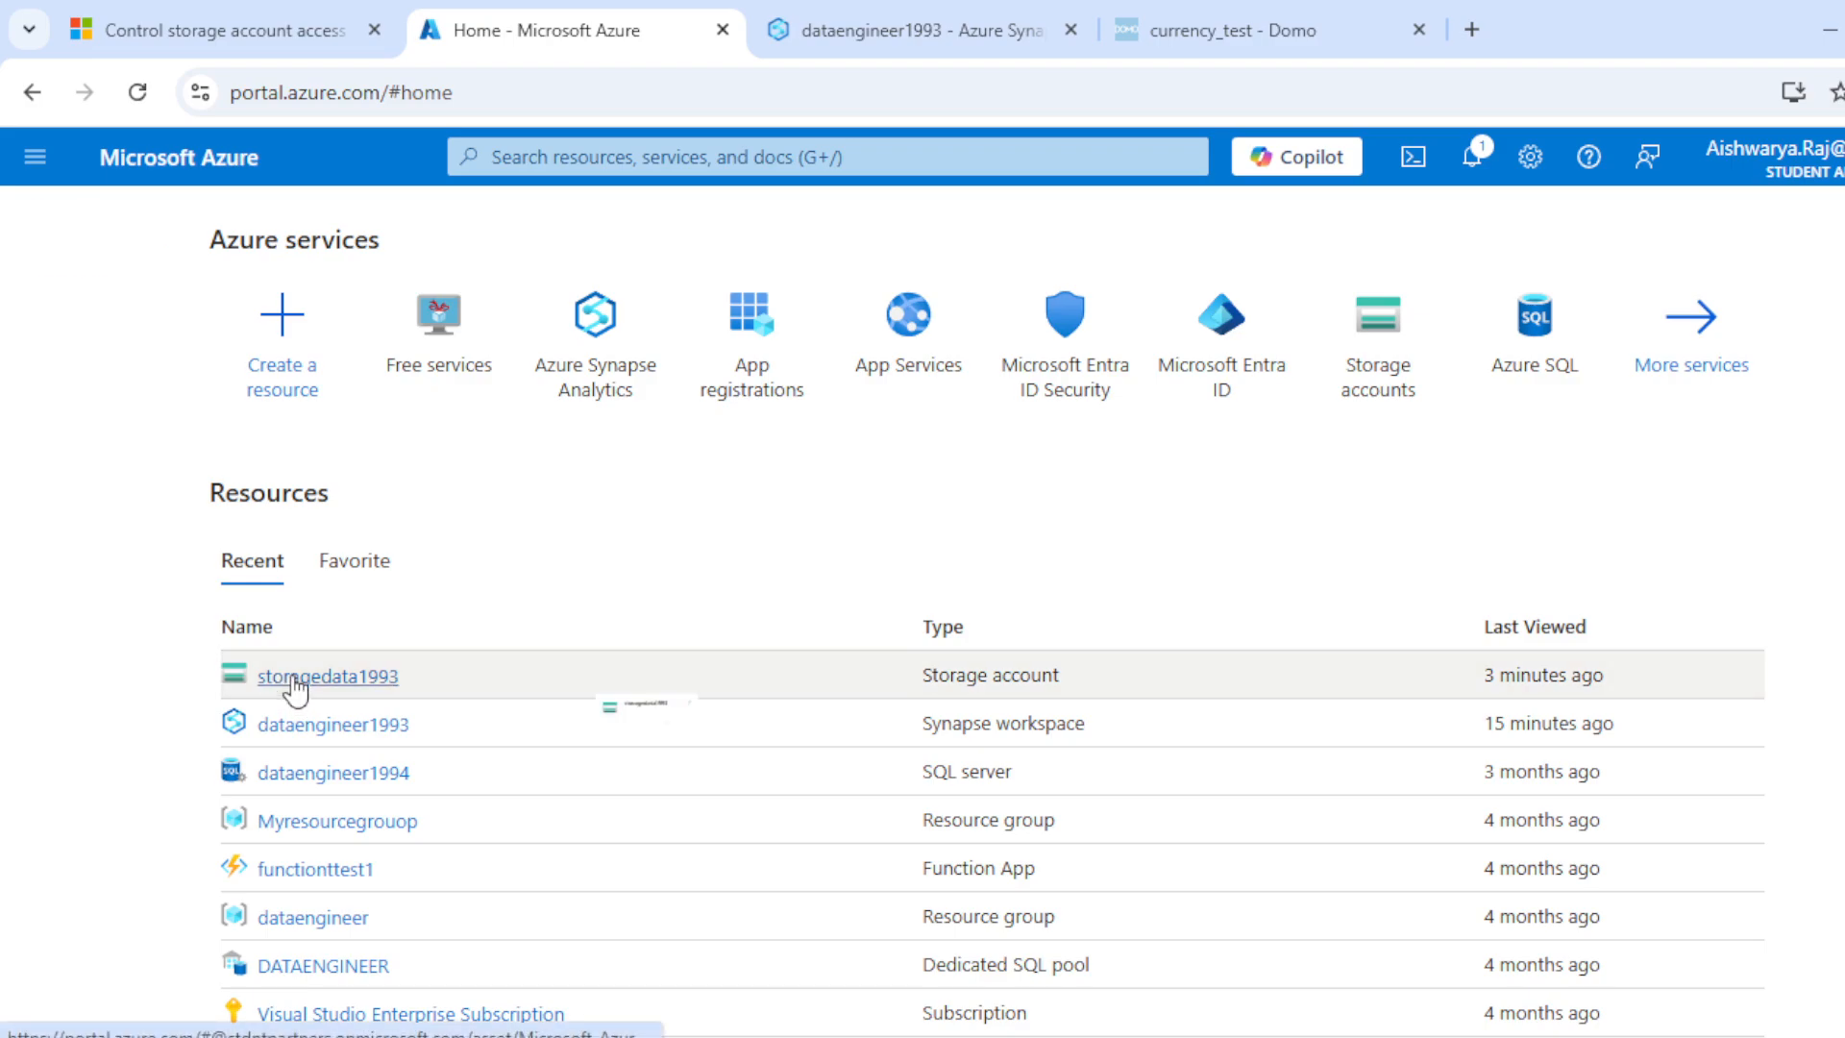
click(292, 684)
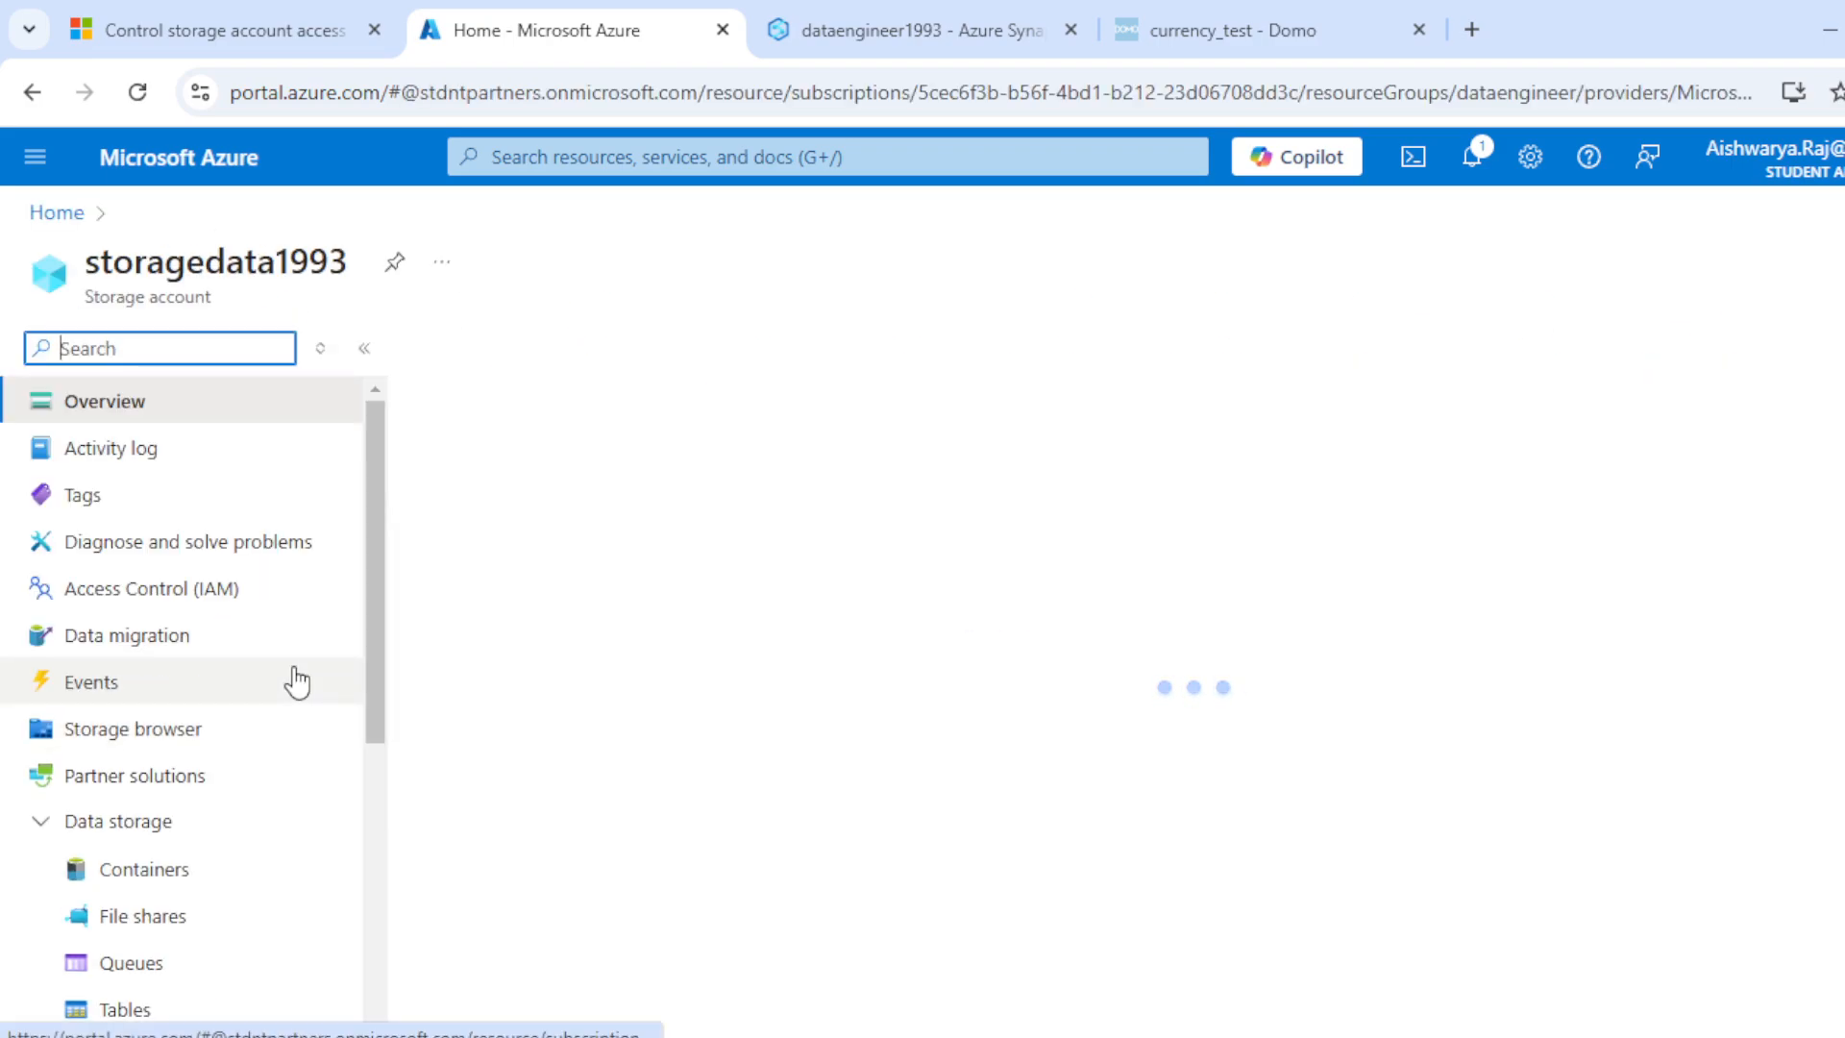
click(192, 894)
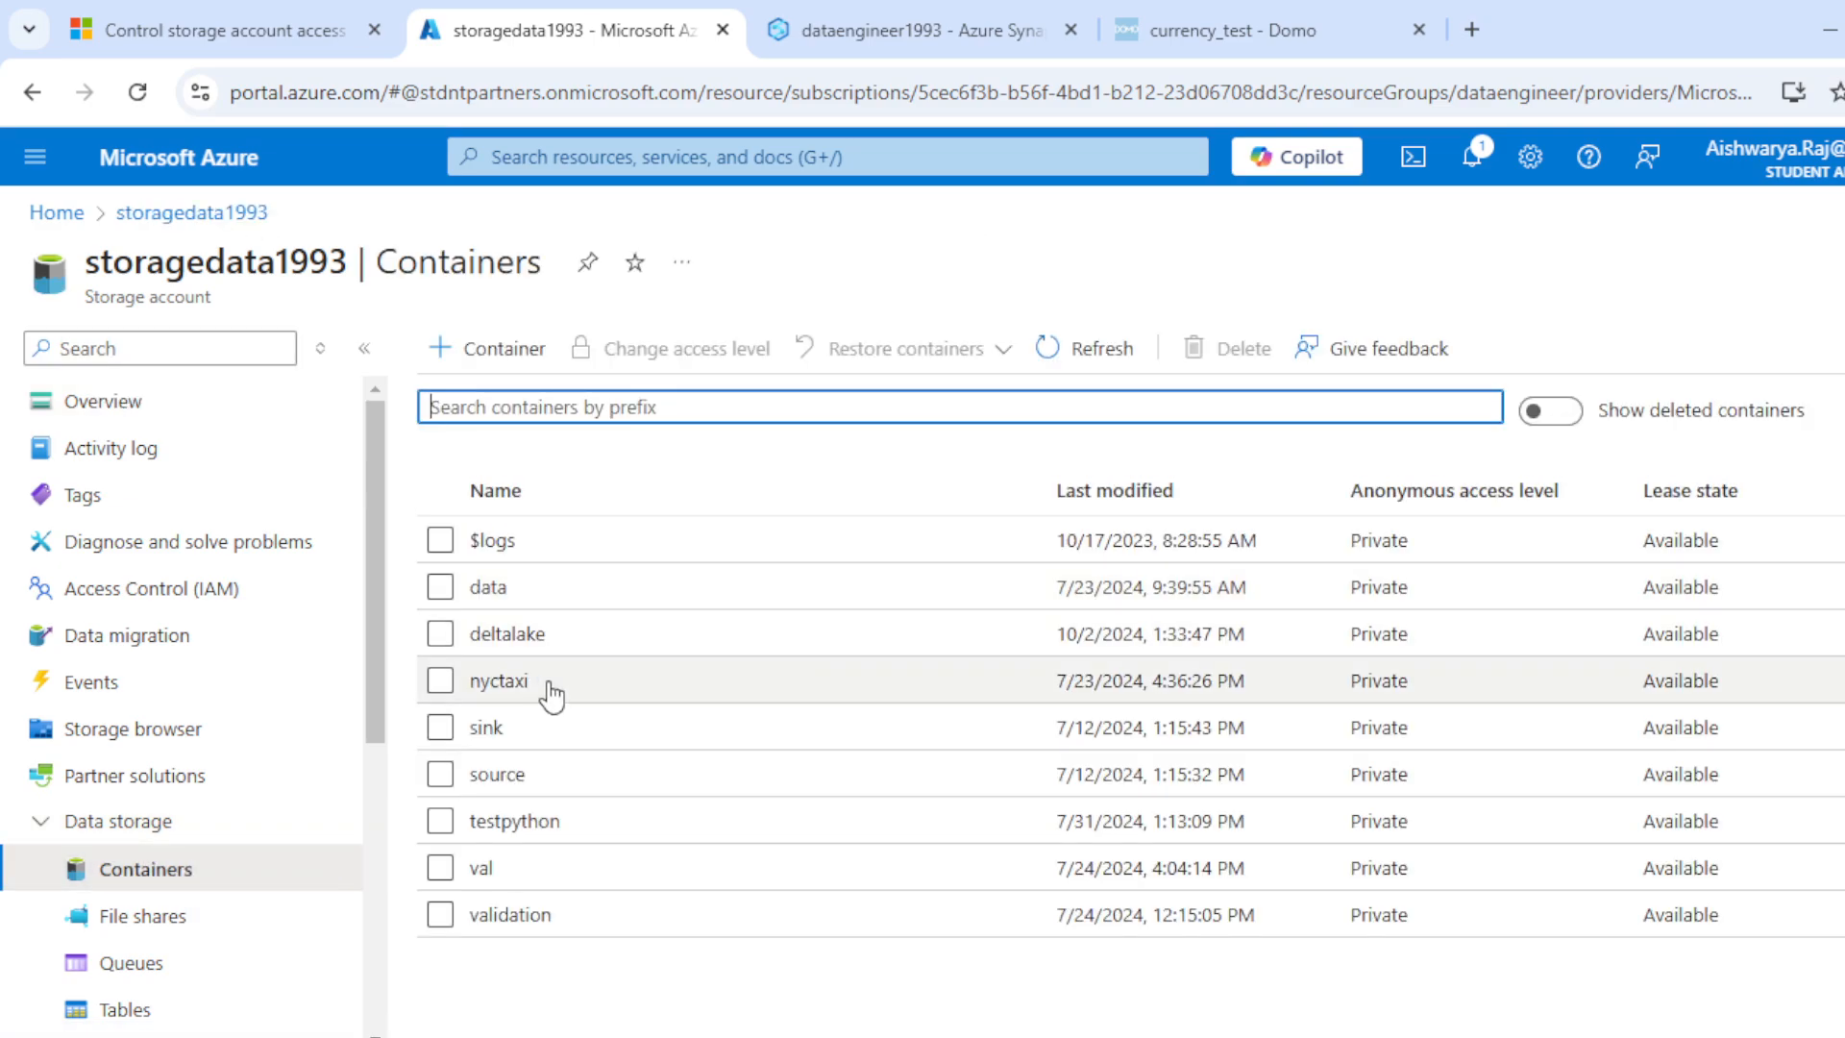
click(496, 774)
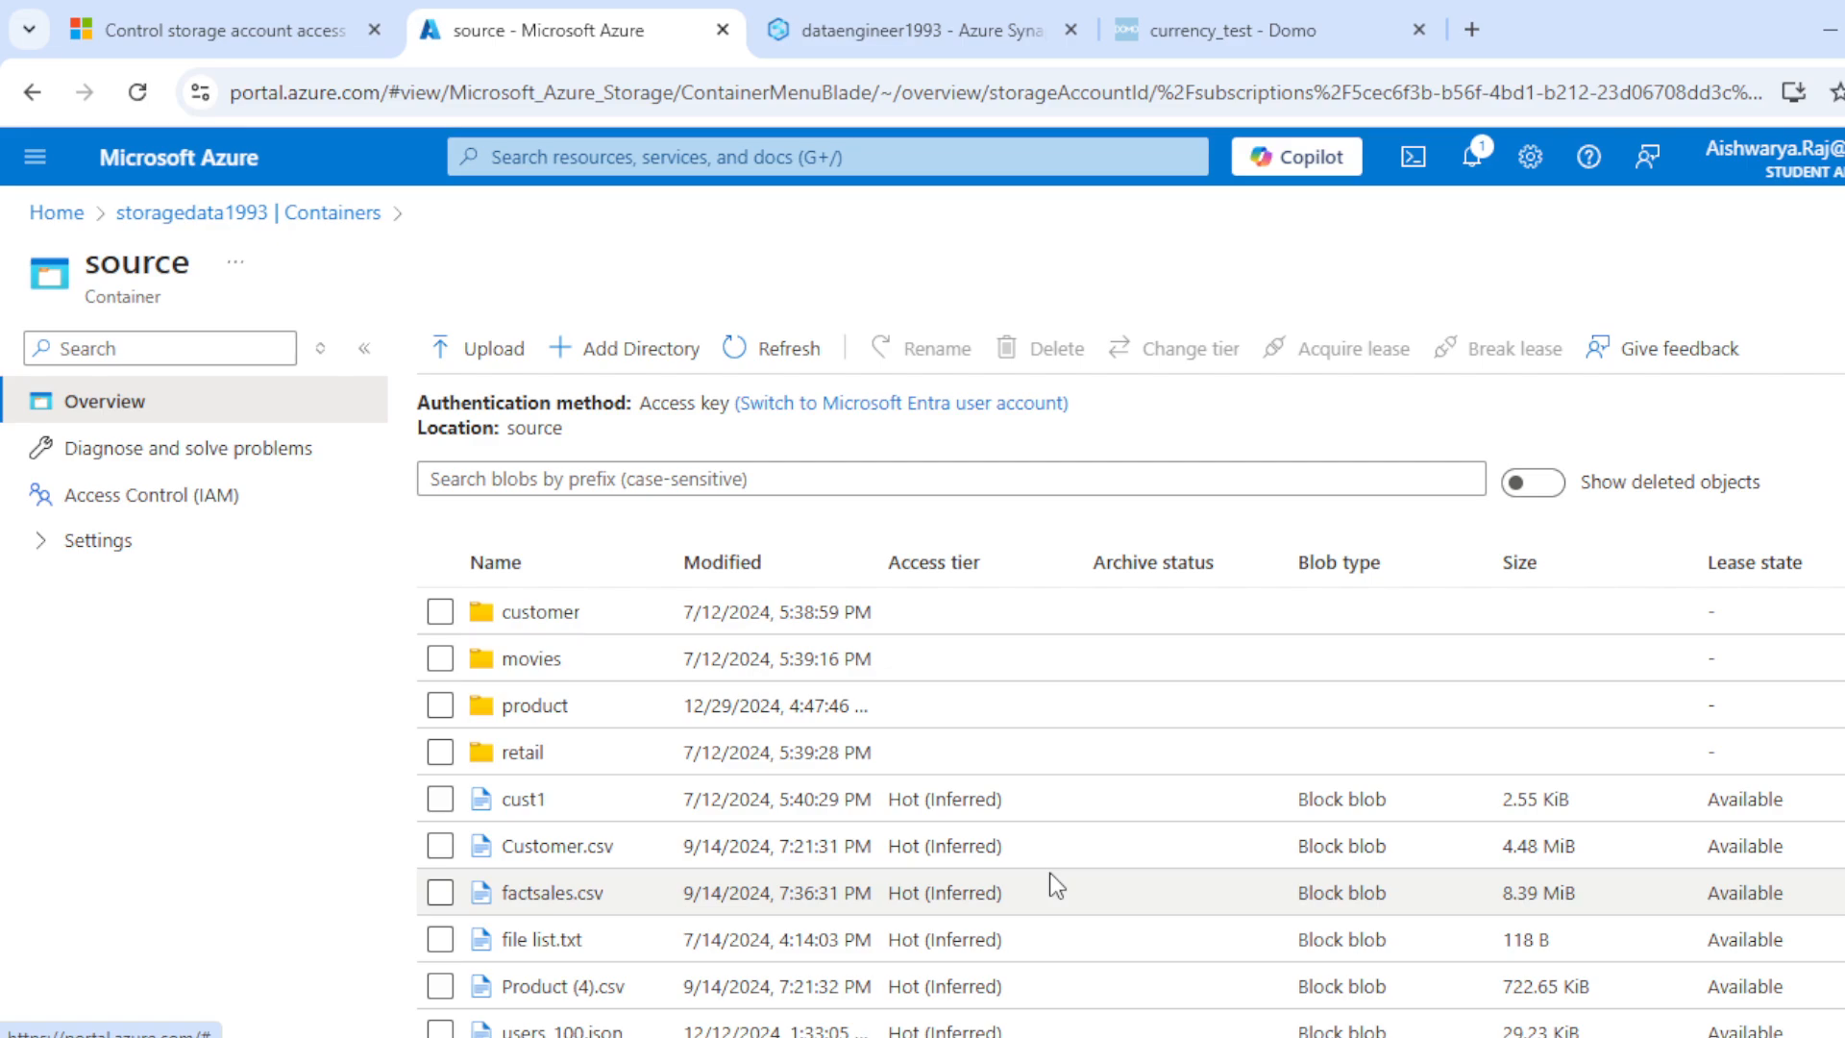
Step: View the currency.csv OPENROWSET query in SQL Server Management Studio and switch to the Synapse Serverless Pool presentation in PowerPoint
click(1105, 1037)
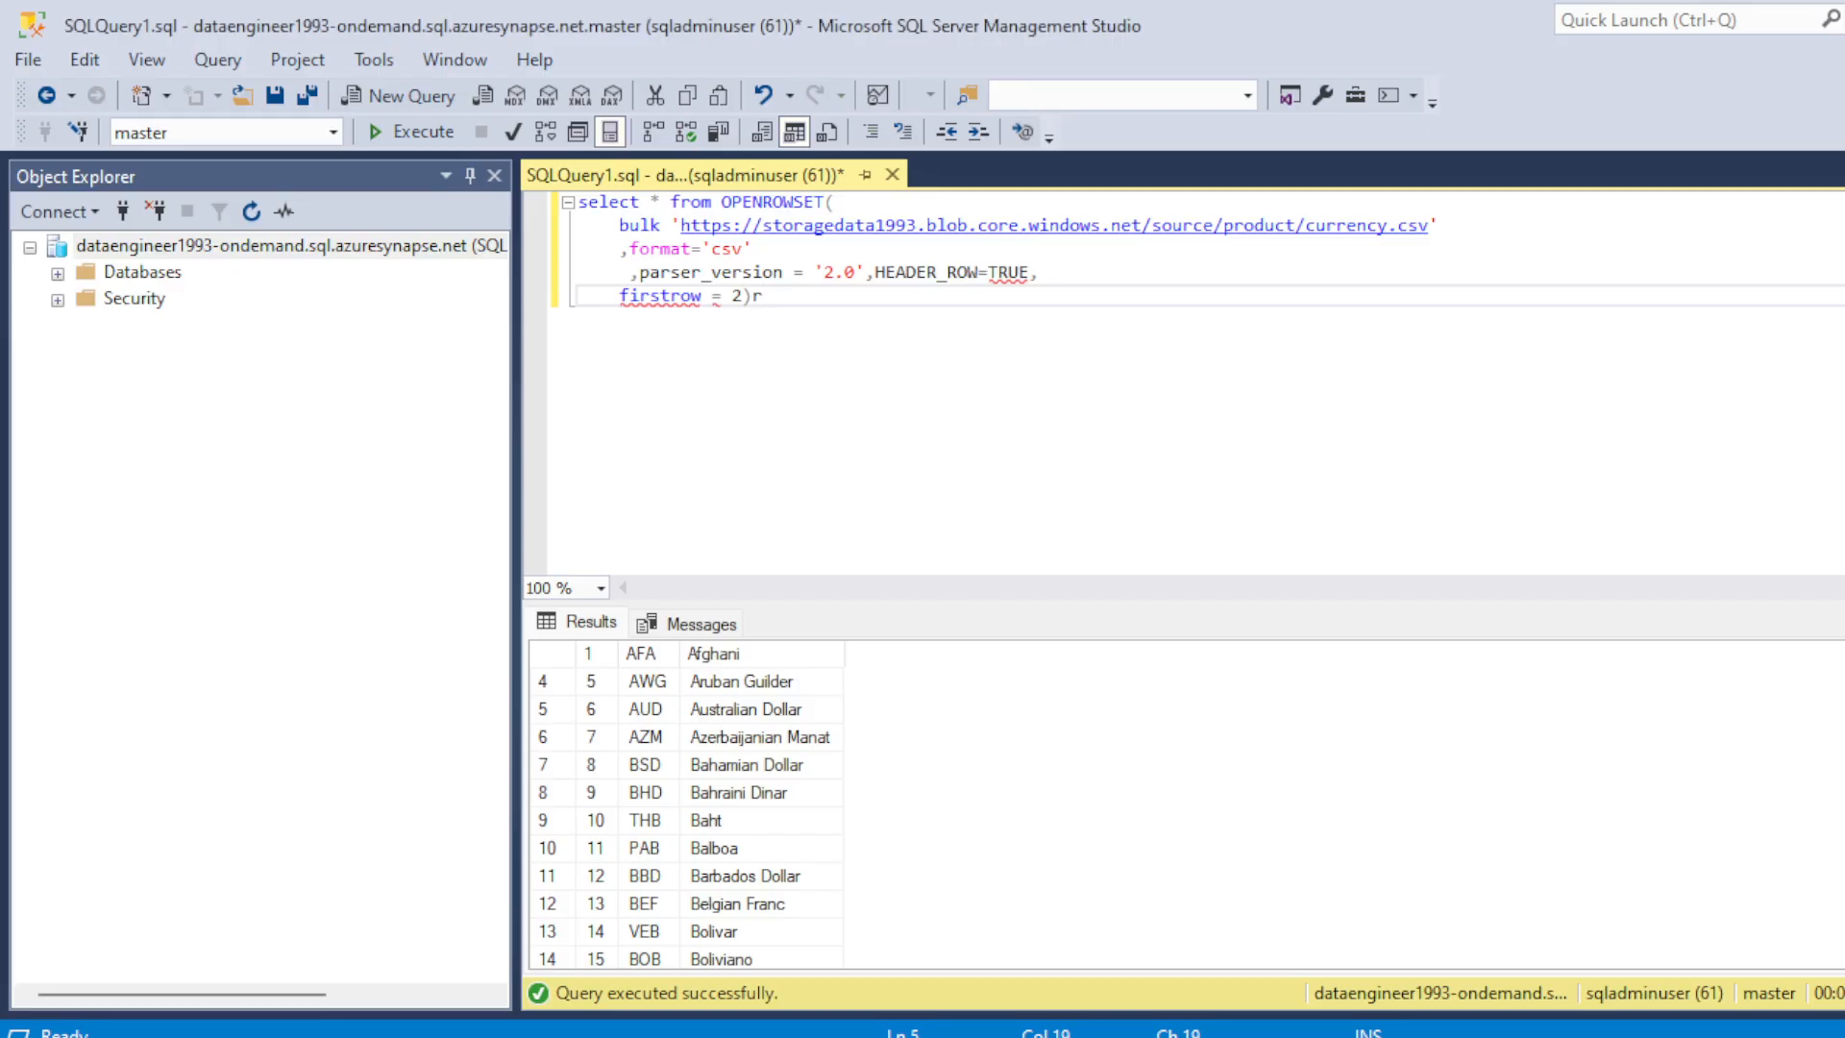
mouse_move(1472, 941)
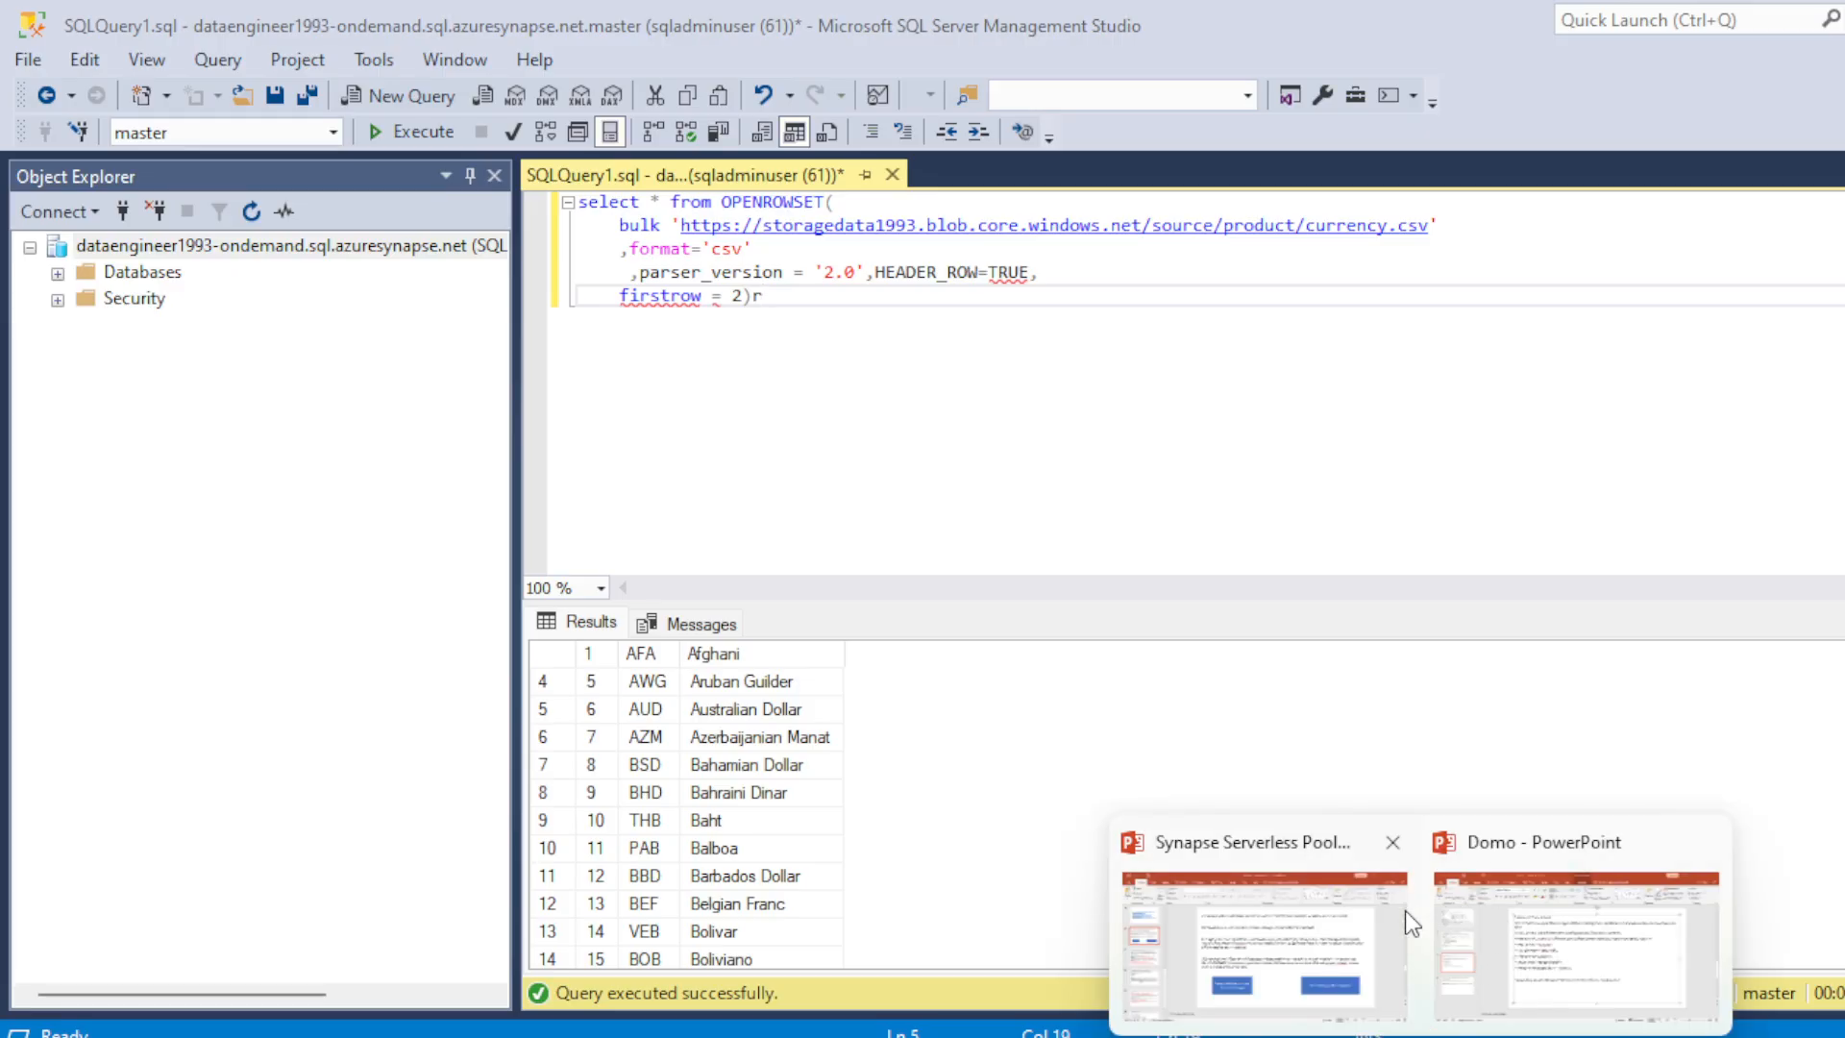
click(1359, 907)
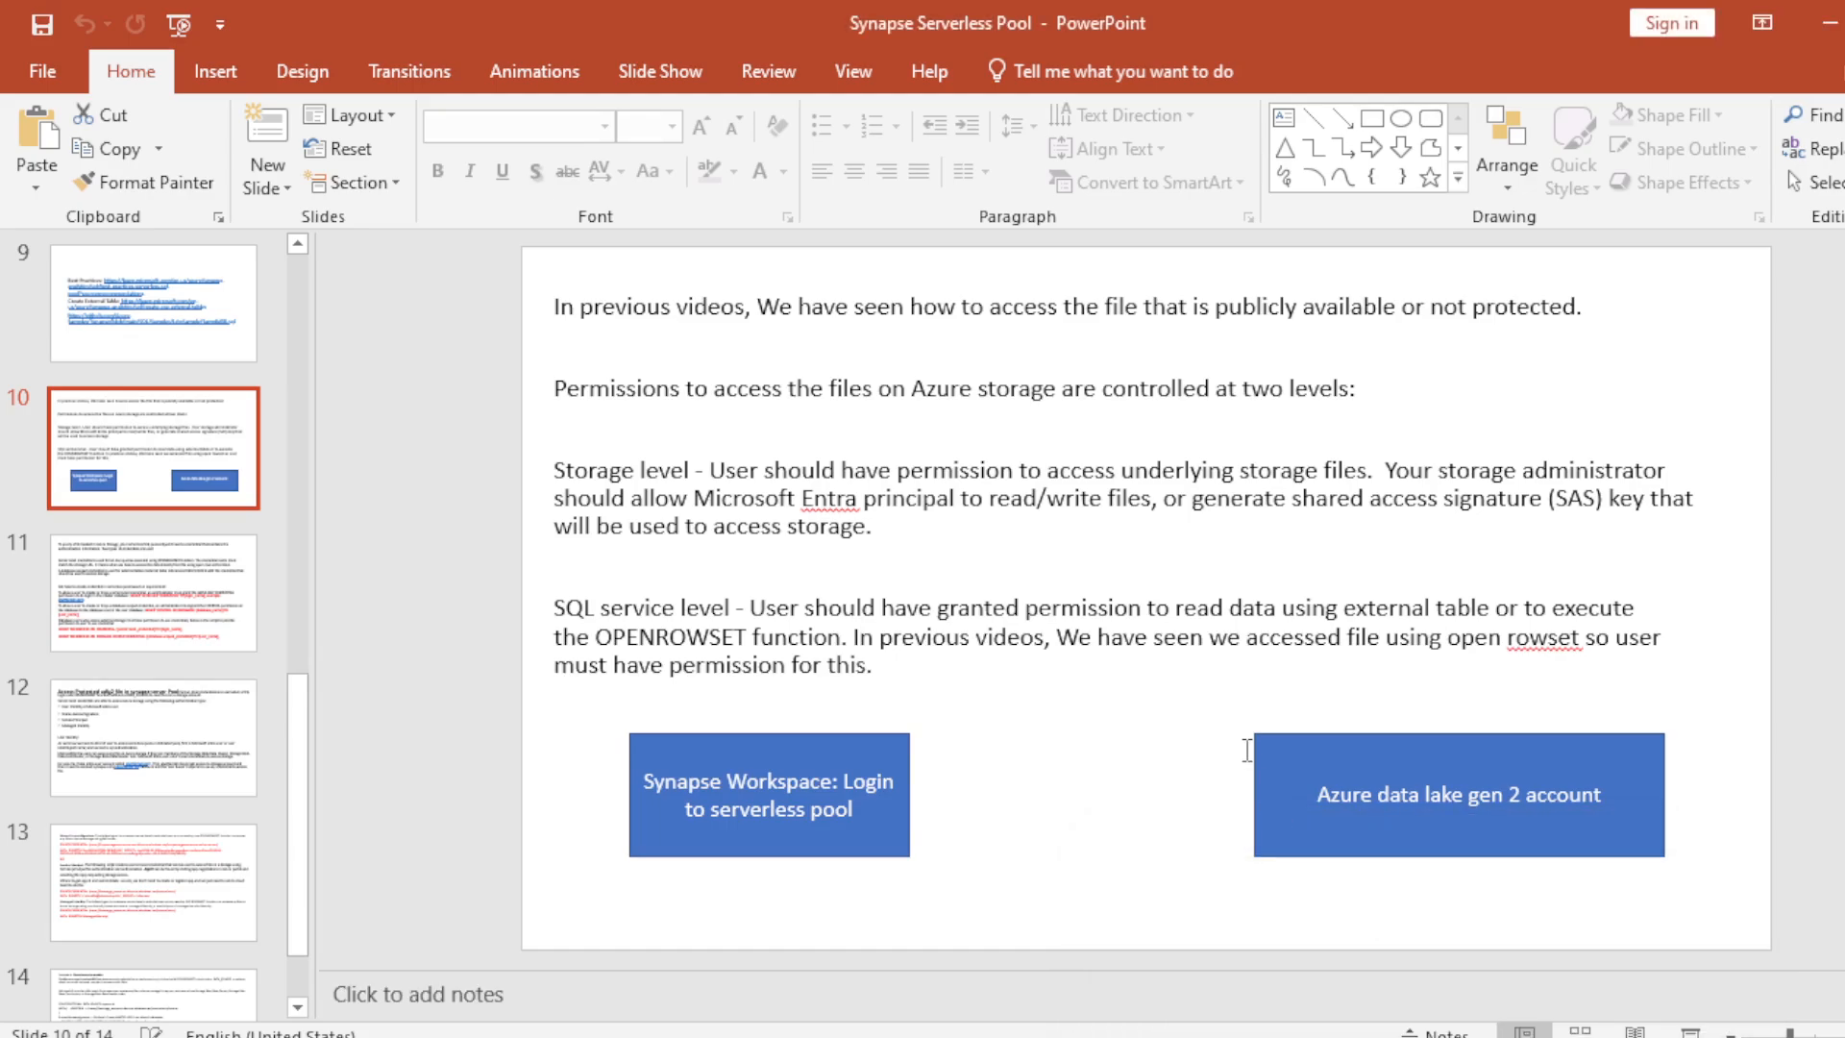